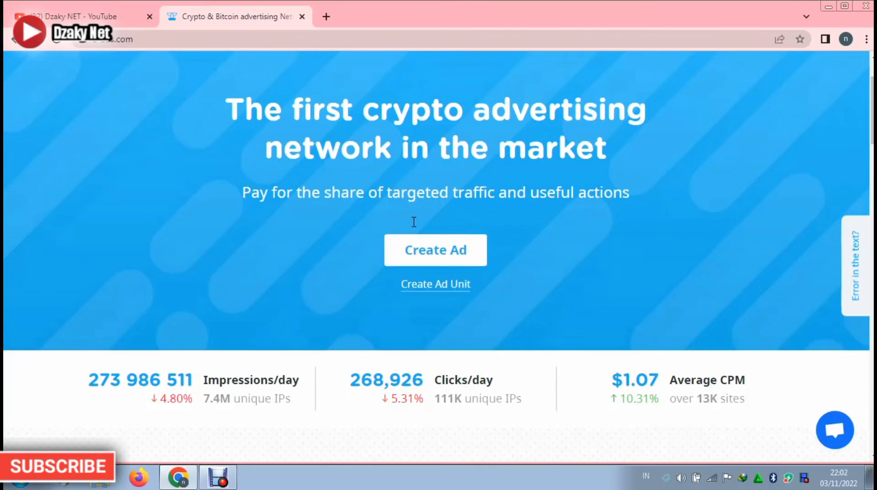
- Open the account's dashboard from the A-ADS home page
scroll(413, 219, "down", 2)
scroll(333, 260, "up", 2)
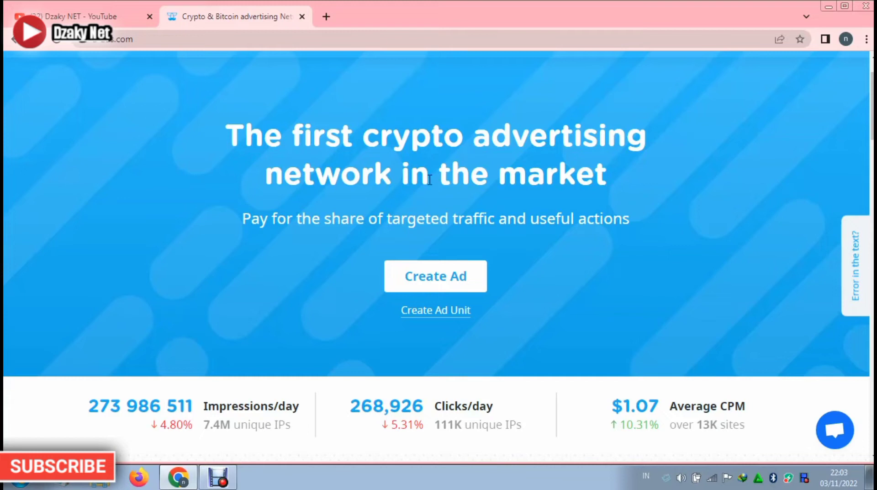
scroll(735, 173, "up", 2)
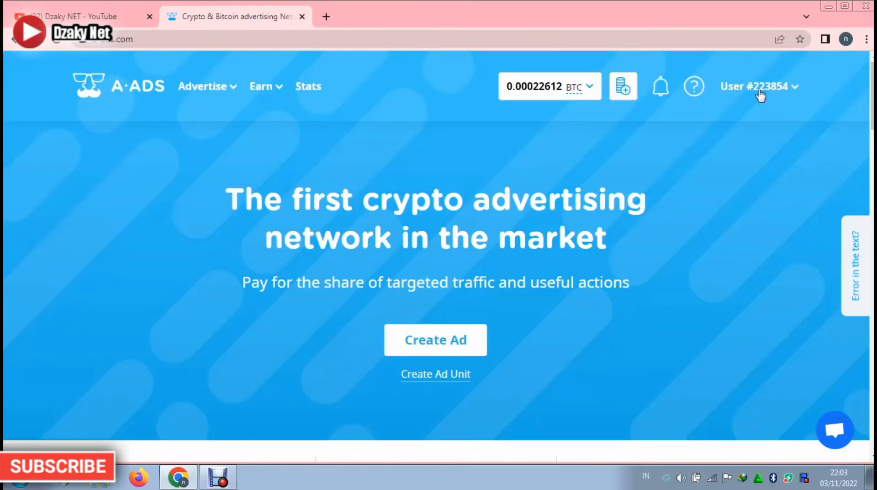
left_click(778, 92)
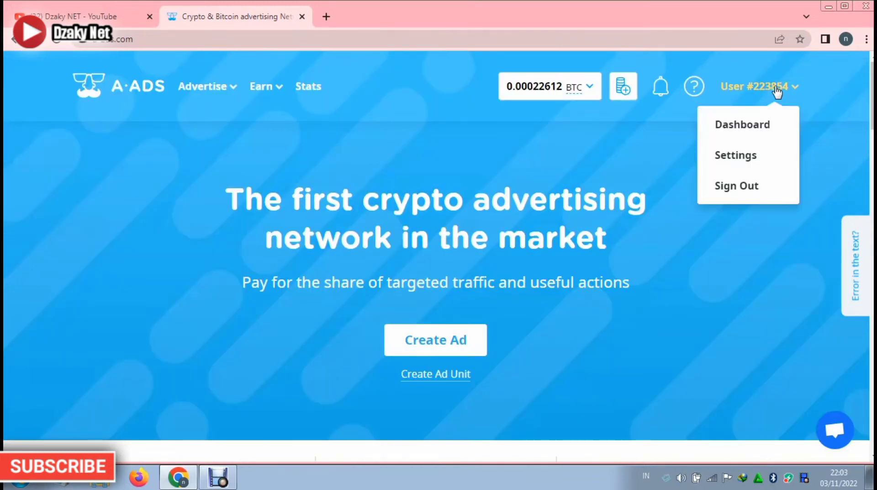
left_click(730, 126)
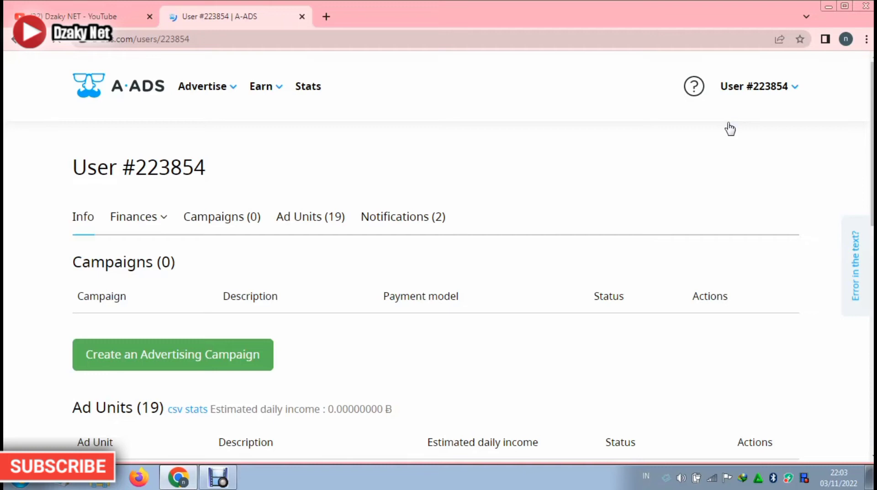
- Look over the dashboard's ad units list and highlight the BTC balance in the page header
scroll(577, 229, "down", 4)
scroll(365, 296, "down", 2)
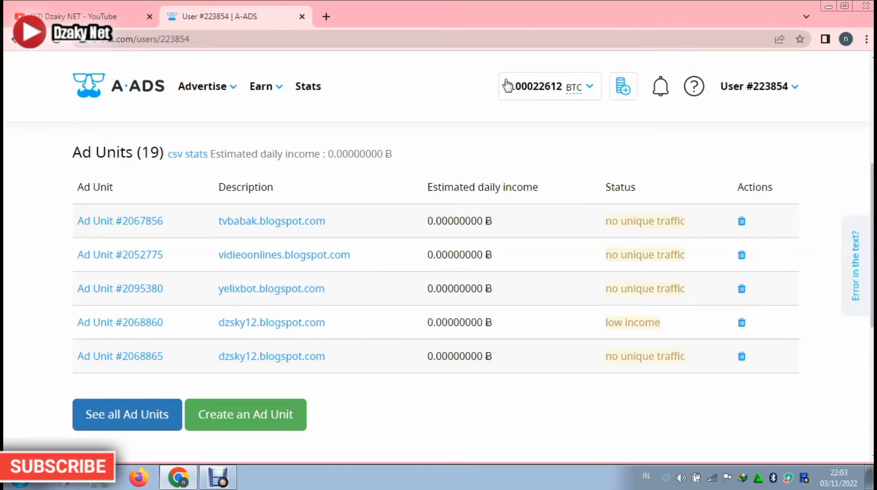
left_click_drag(505, 87, 561, 90)
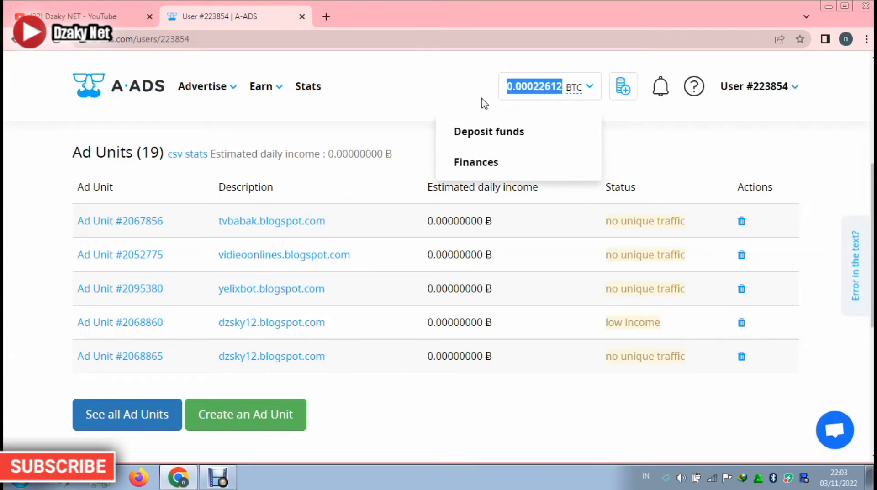
left_click(411, 77)
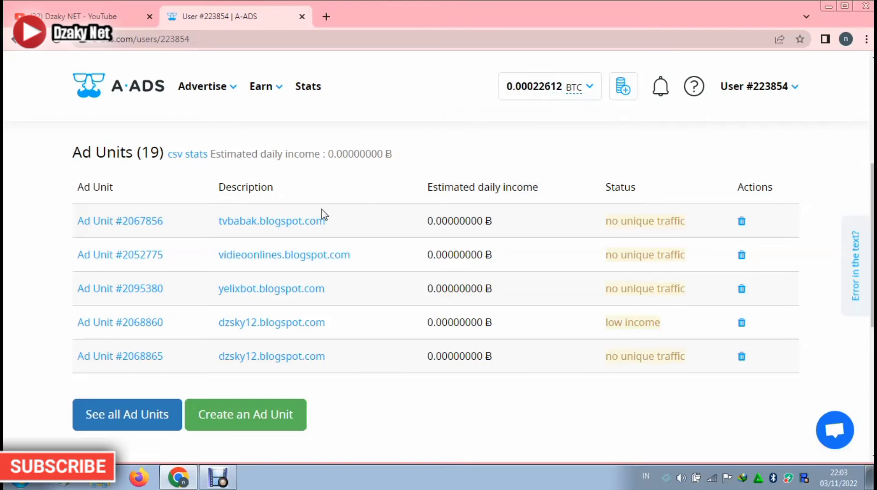
- Examine the blog addresses in the ad units list, from tvbabak.blogspot.com to the first dzsky12.blogspot.com entry
scroll(323, 215, "down", 3)
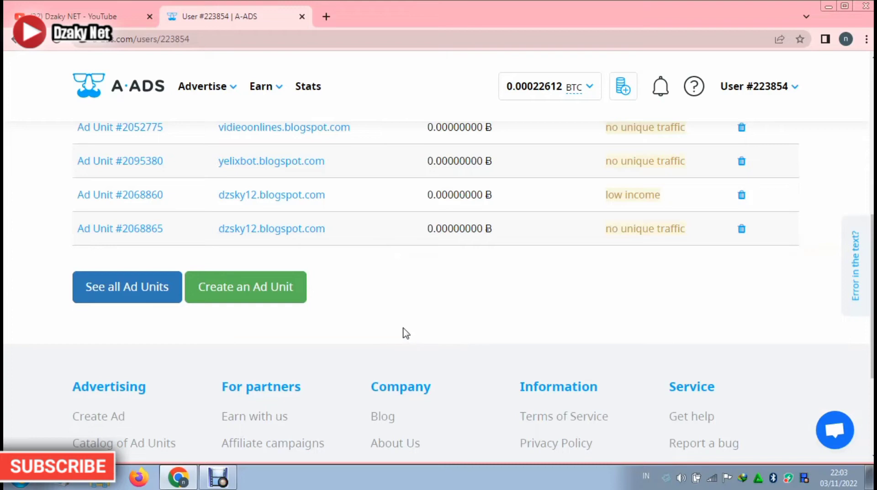
scroll(405, 332, "up", 3)
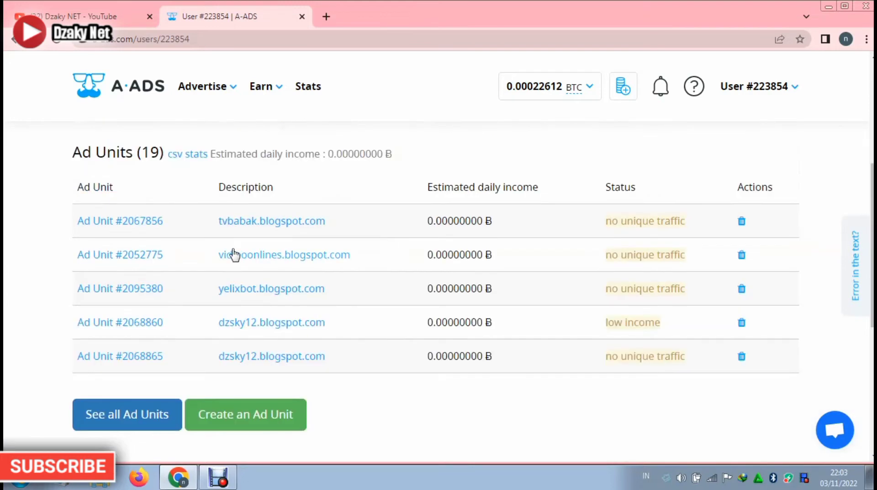
left_click_drag(213, 220, 337, 221)
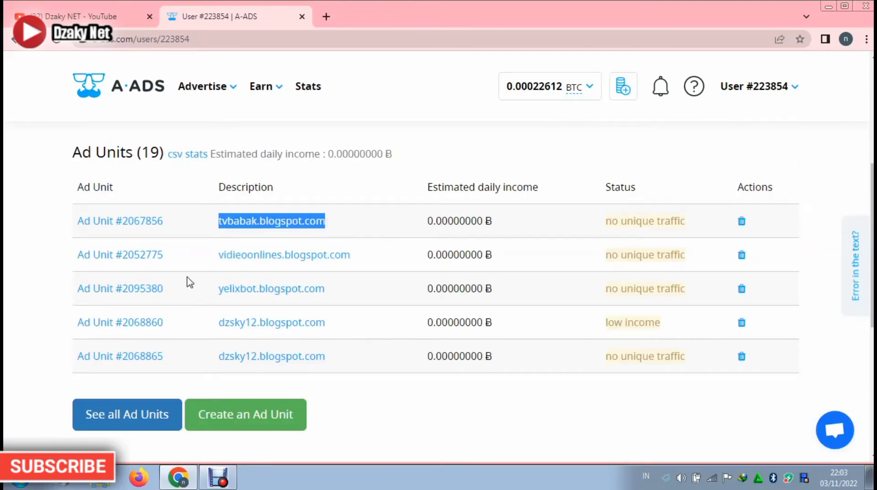
left_click_drag(206, 255, 372, 256)
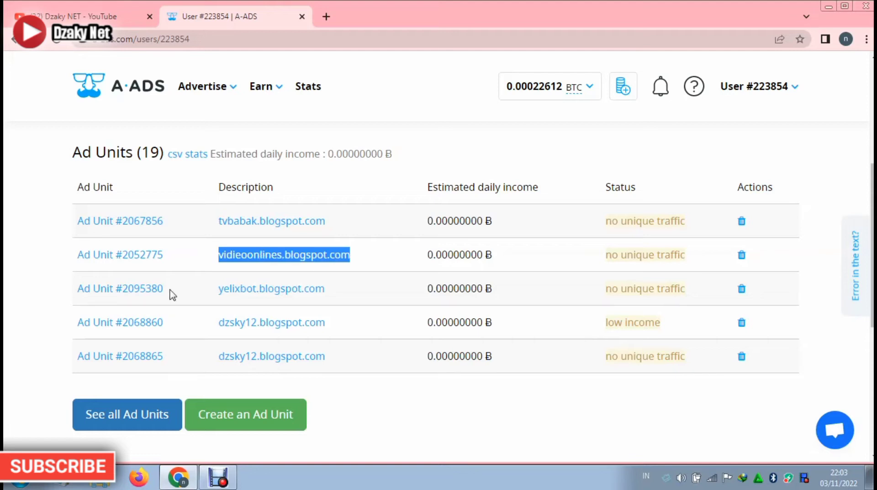
left_click_drag(206, 289, 333, 291)
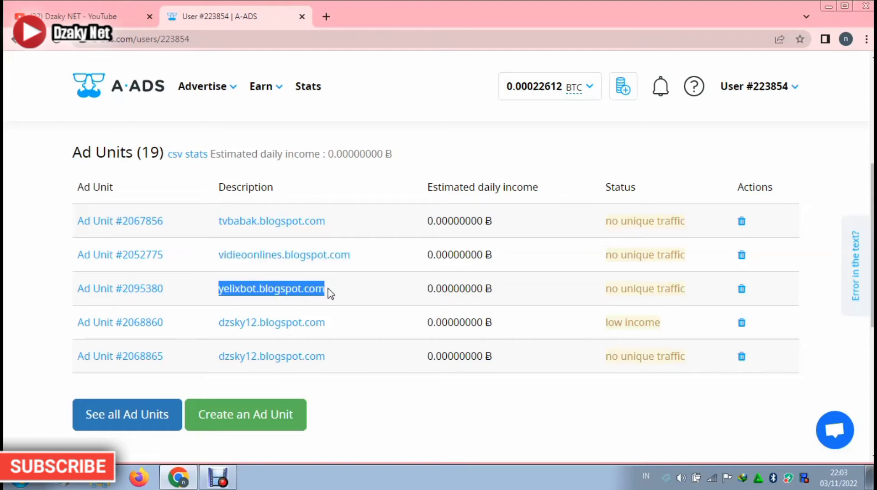
left_click_drag(206, 322, 325, 332)
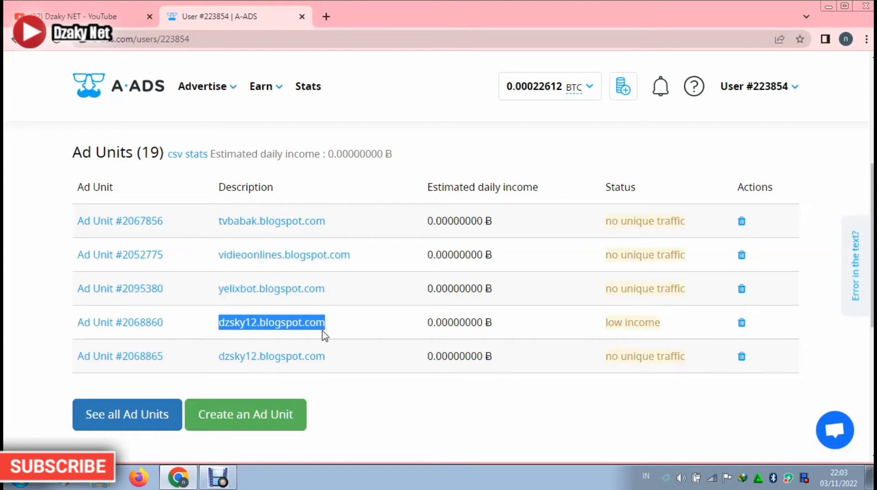
left_click(392, 421)
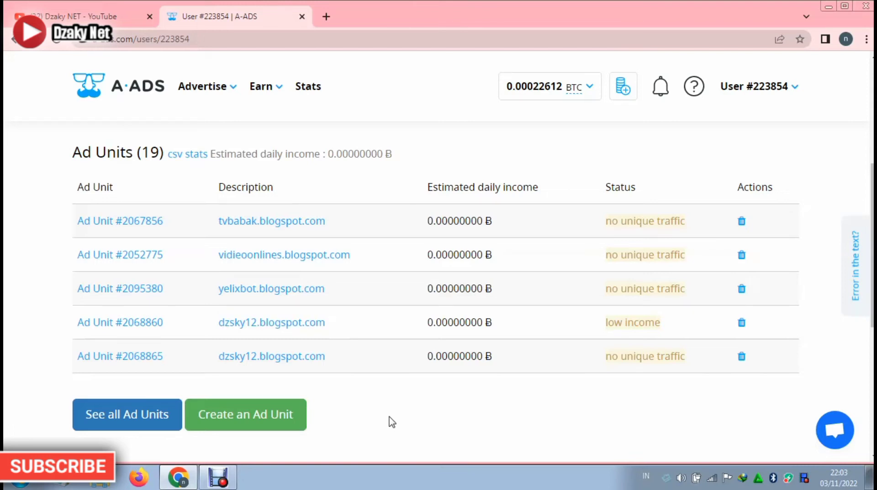
scroll(391, 421, "down", 1)
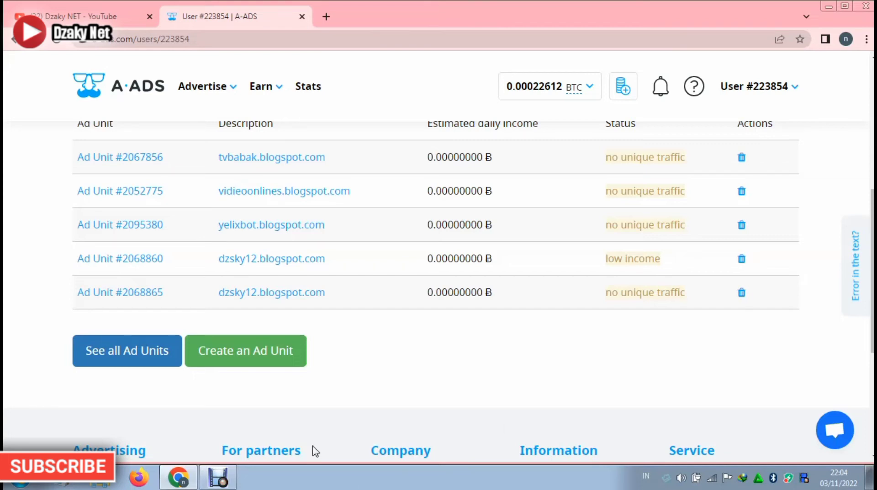
scroll(343, 373, "up", 2)
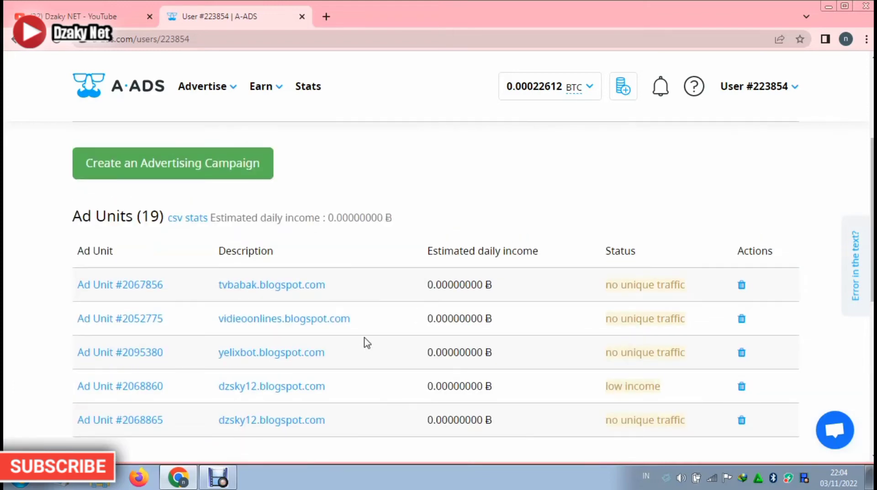
scroll(364, 341, "down", 3)
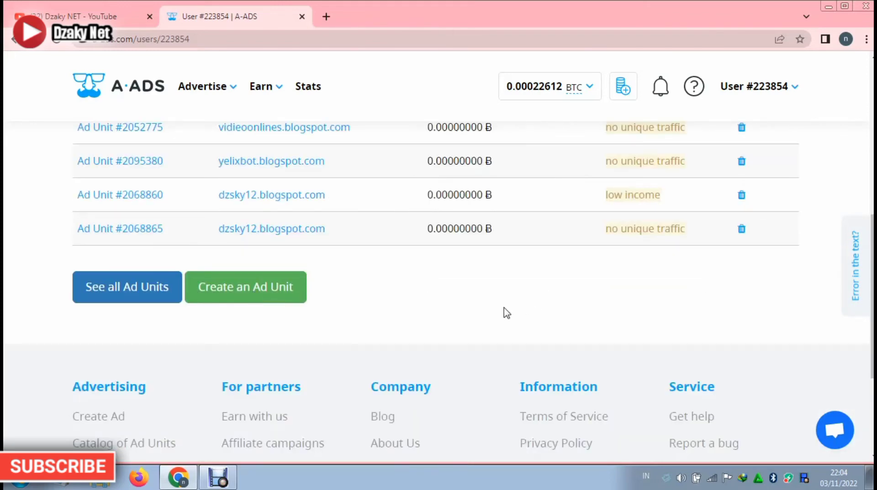
scroll(503, 311, "up", 6)
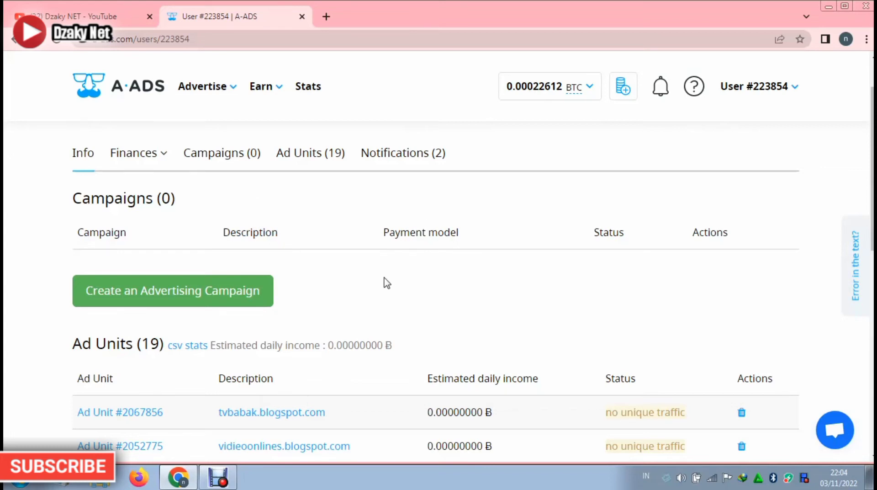
scroll(386, 280, "down", 4)
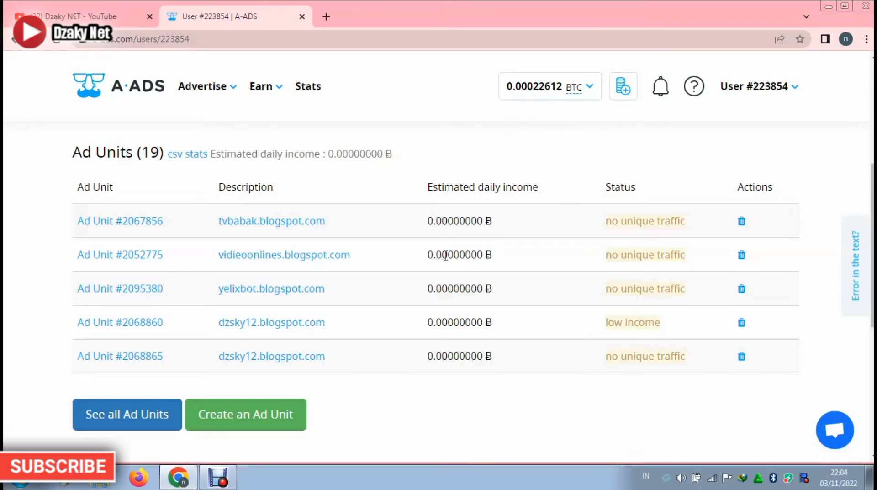
scroll(437, 279, "down", 3)
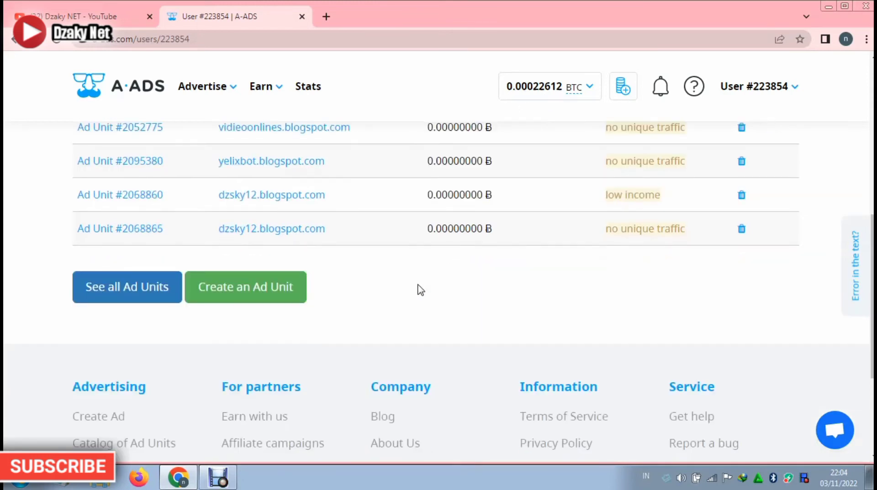
scroll(420, 290, "up", 1)
- Open the Blogger layout page in a new browser tab
left_click(327, 16)
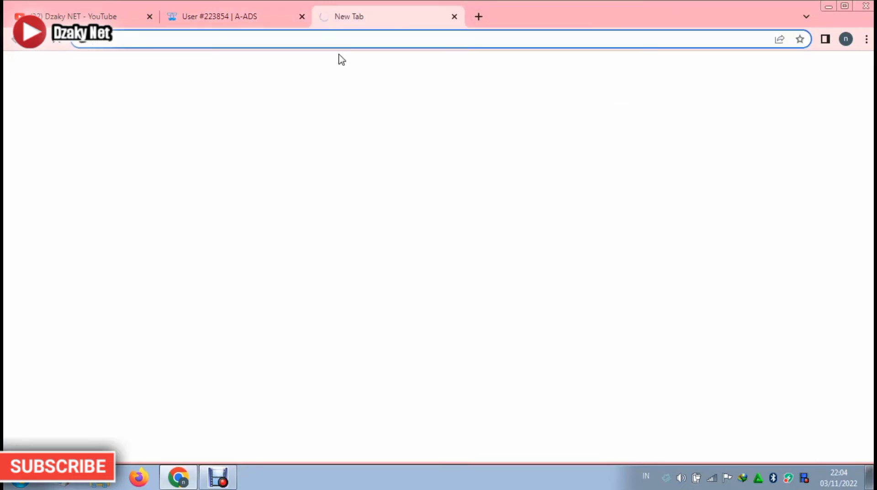
left_click(350, 38)
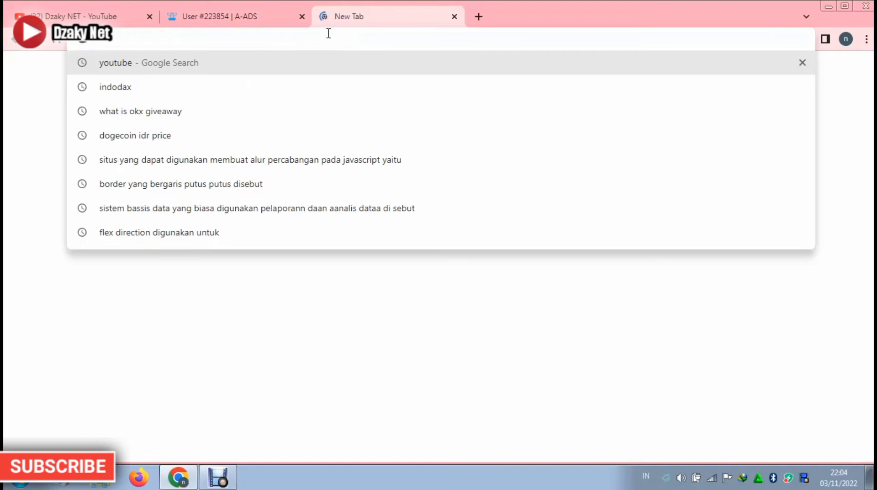
type("b")
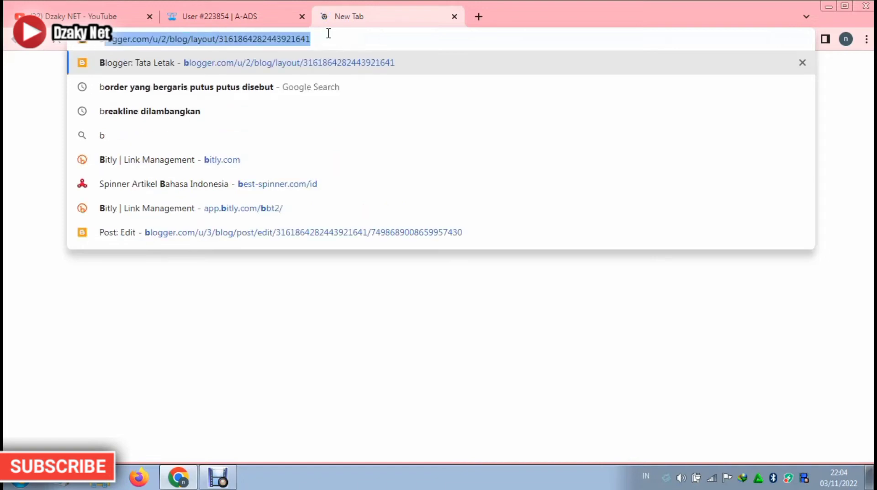
key("Return")
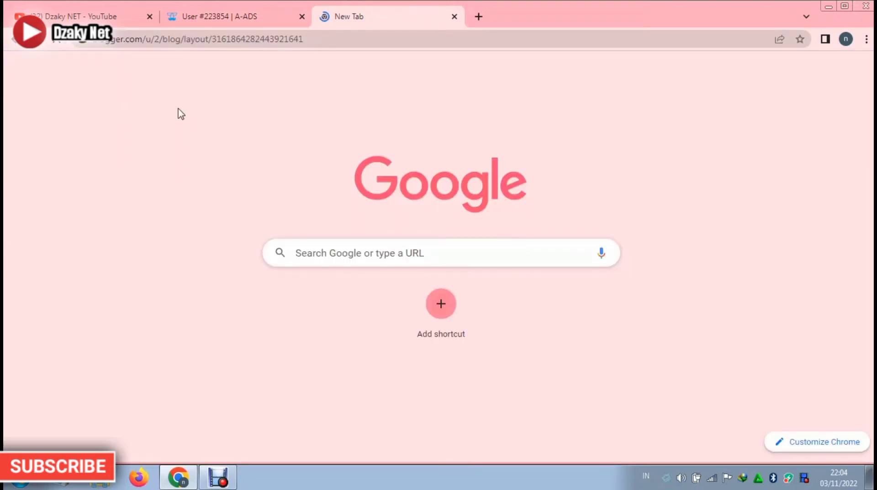
- Check the A-ADS ad units page, return to the Blogger layout page and open the live dzsky12 blog
left_click(245, 21)
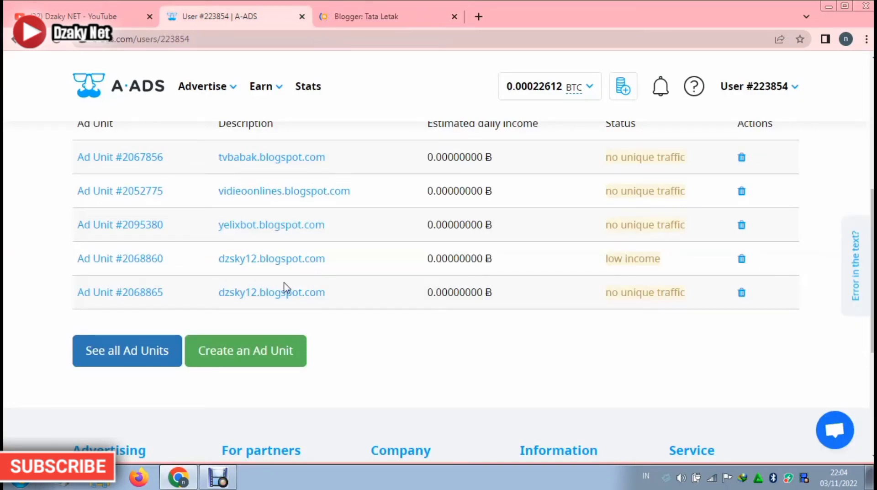
left_click(381, 19)
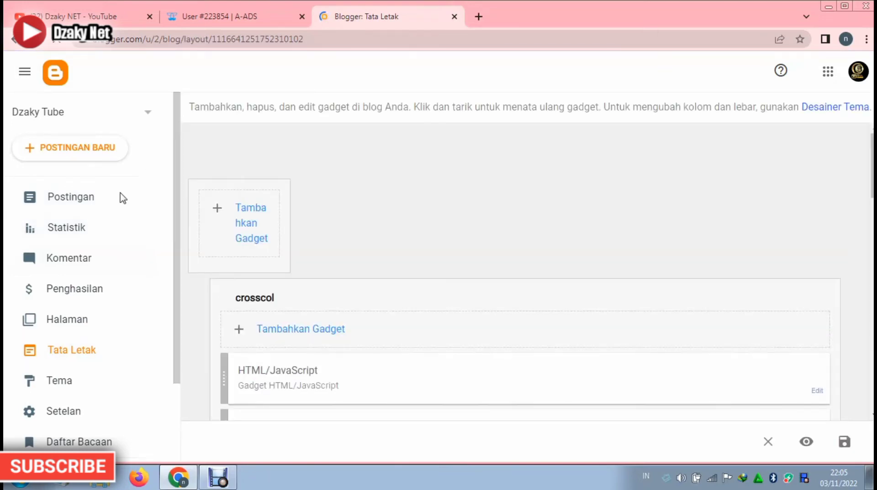
scroll(119, 195, "down", 2)
scroll(212, 267, "down", 3)
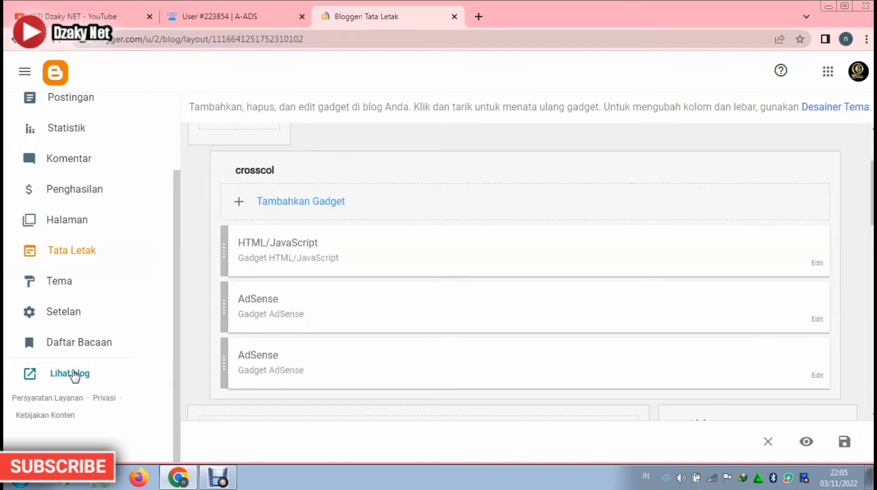
left_click(74, 373)
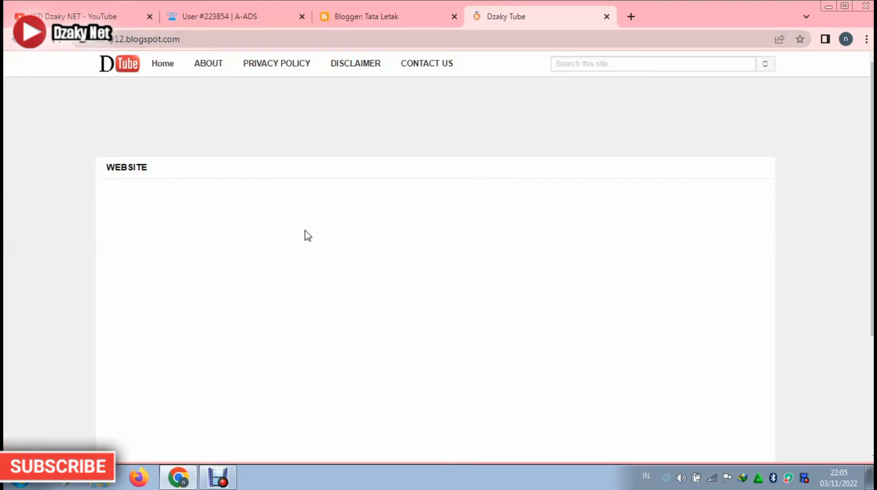
- Examine the blog's home page from header to footer for where the A-ADS ads are placed
scroll(373, 241, "down", 3)
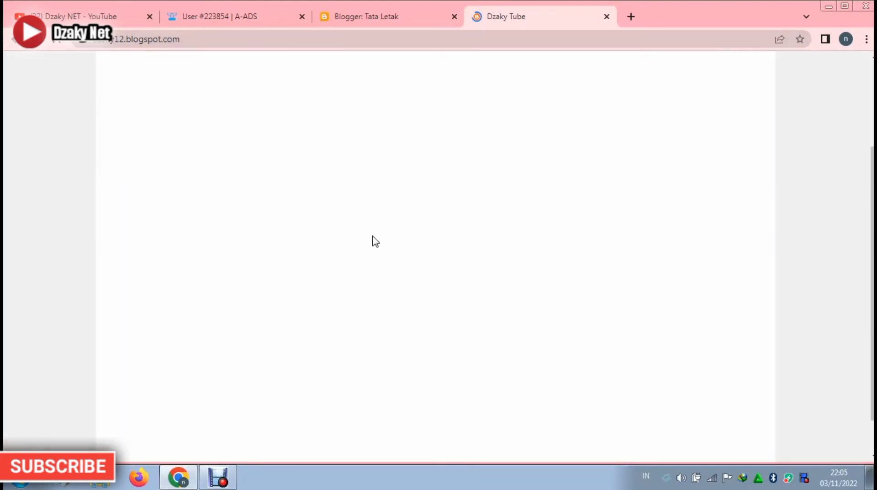
scroll(375, 241, "up", 3)
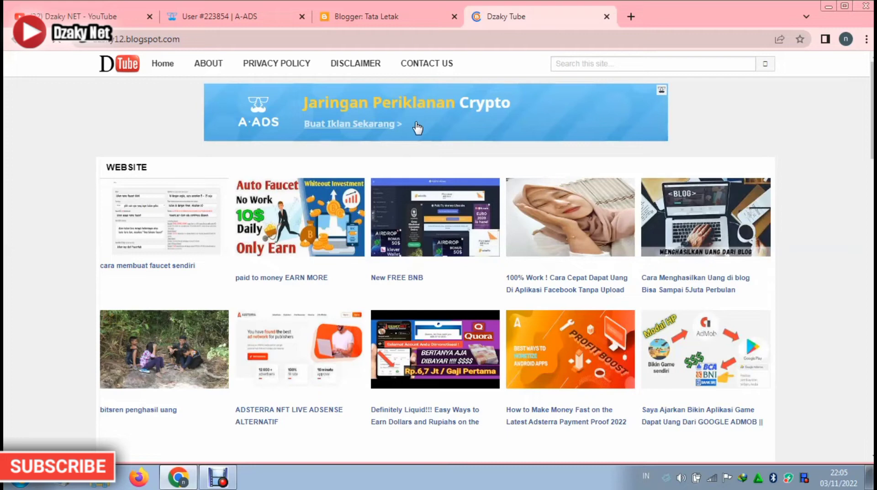
scroll(416, 194, "down", 6)
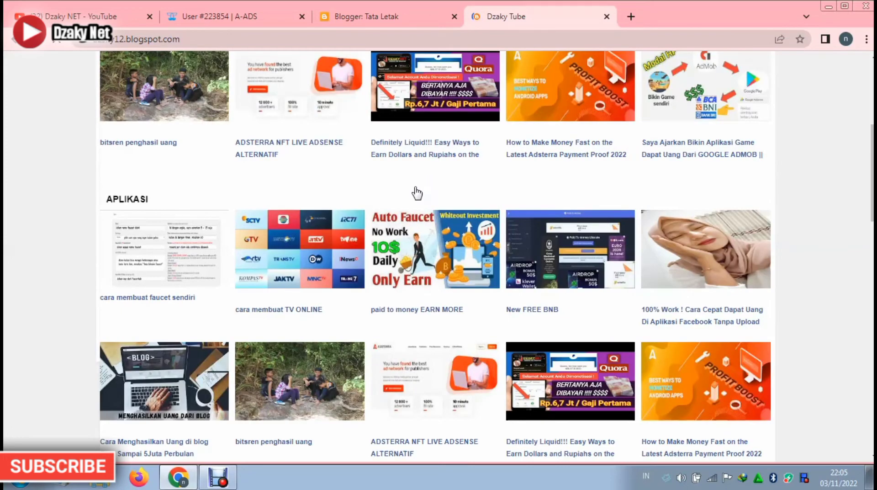
scroll(417, 194, "down", 10)
scroll(433, 219, "down", 5)
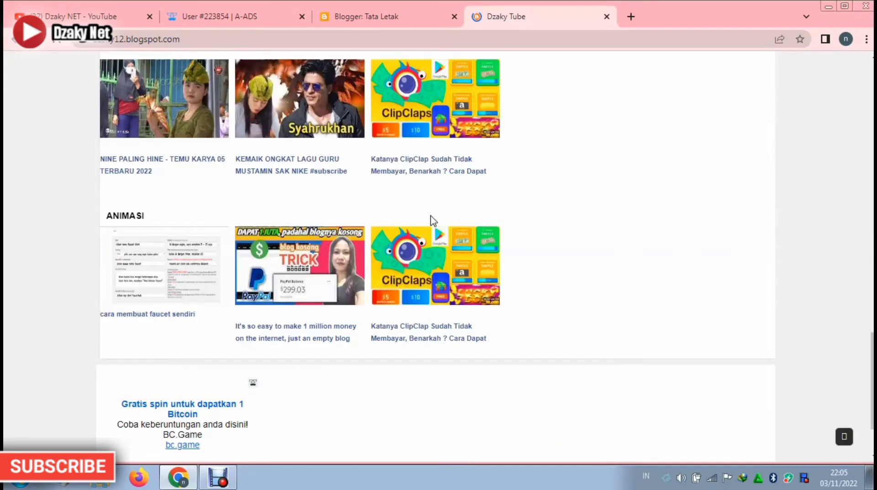
scroll(433, 219, "down", 2)
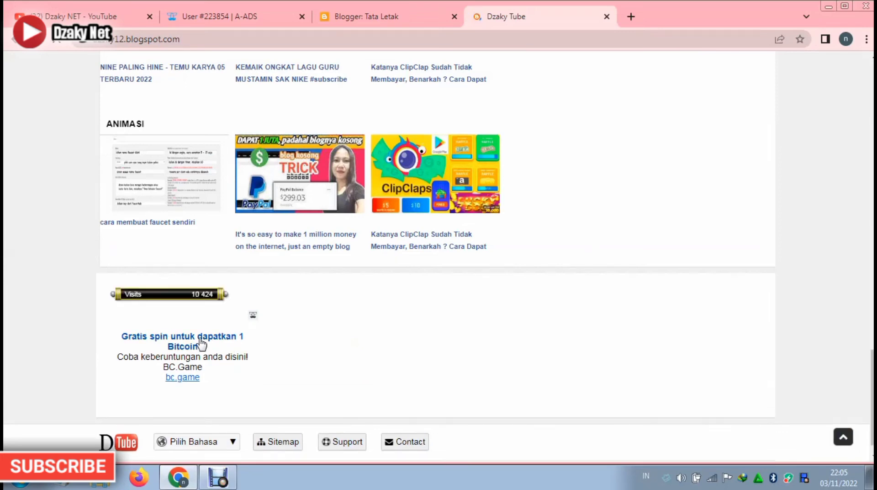
scroll(202, 345, "up", 15)
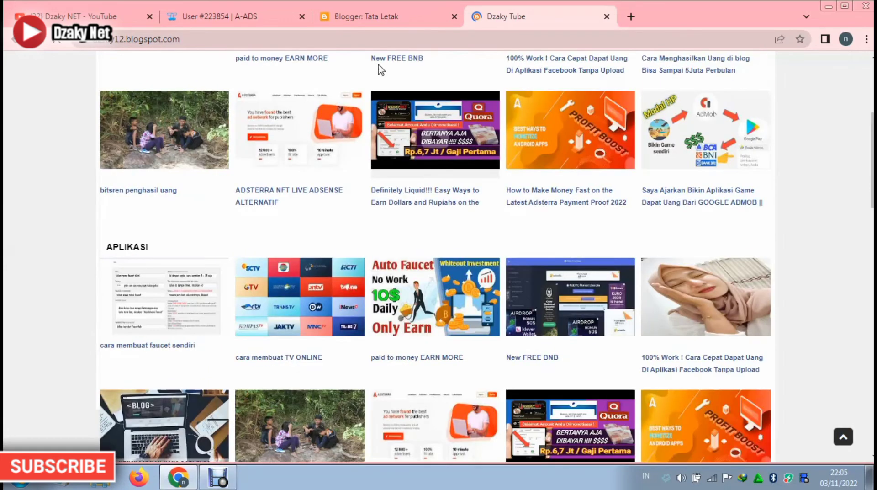
scroll(378, 69, "up", 5)
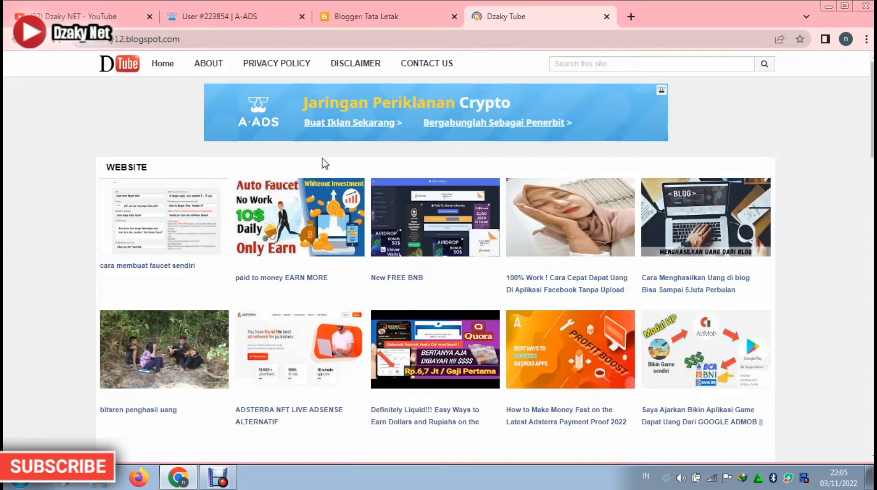
- Examine the blog's content sections from WEBSITE down to the A-ADS text ad above the footer
scroll(323, 163, "down", 4)
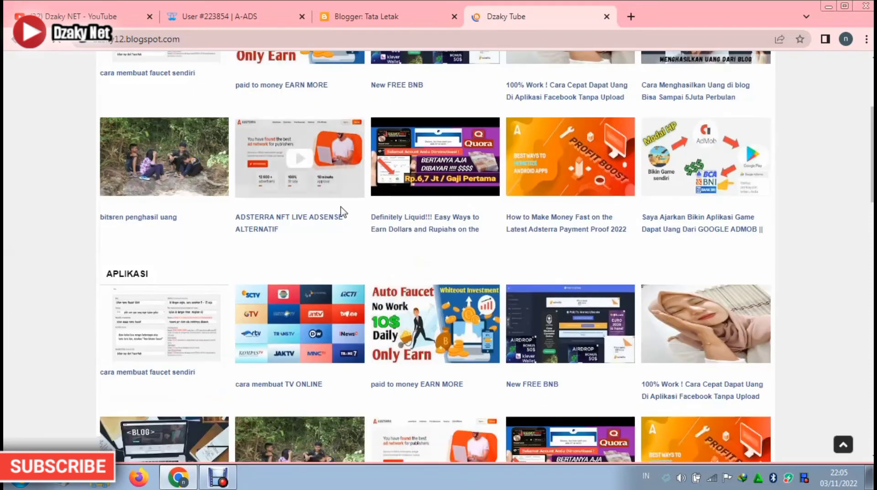
scroll(343, 211, "down", 4)
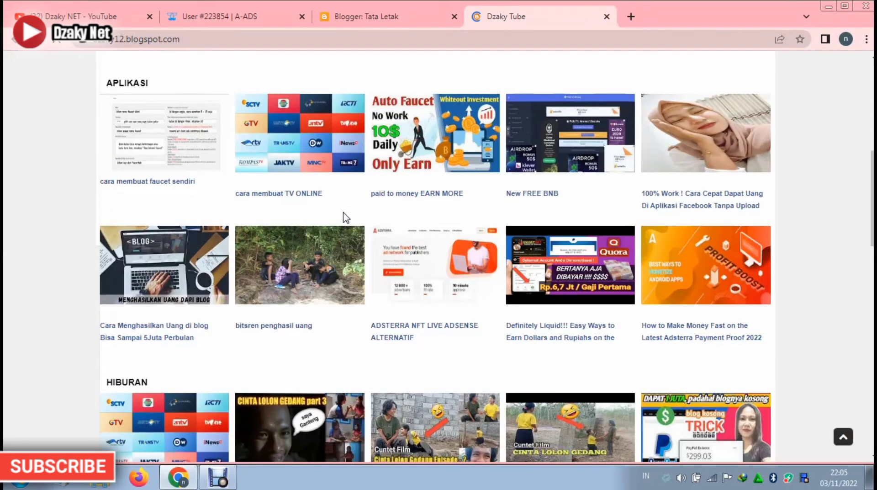
scroll(346, 217, "down", 5)
scroll(346, 218, "down", 5)
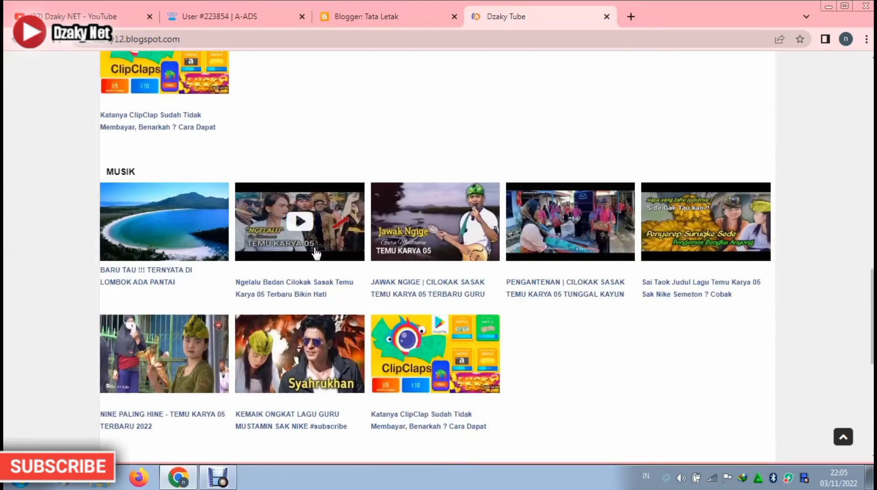
scroll(317, 253, "down", 7)
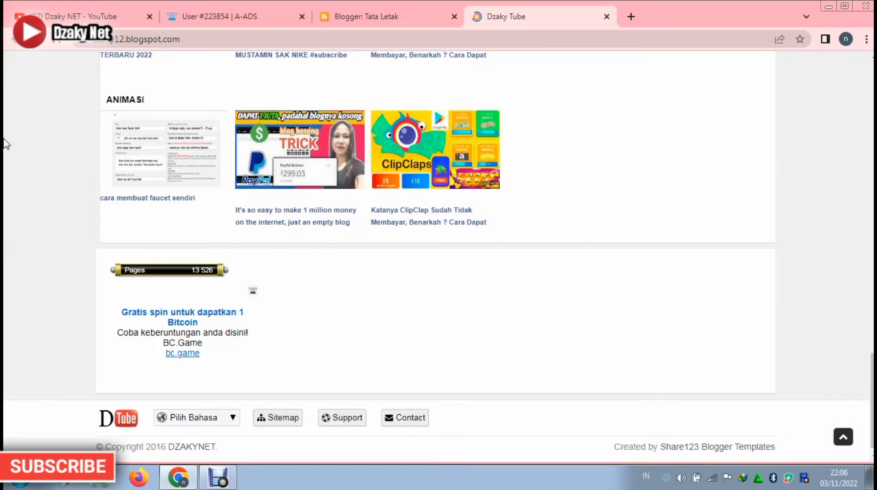
- Copy the address of the live dzsky12.blogspot.com blog
left_click(414, 23)
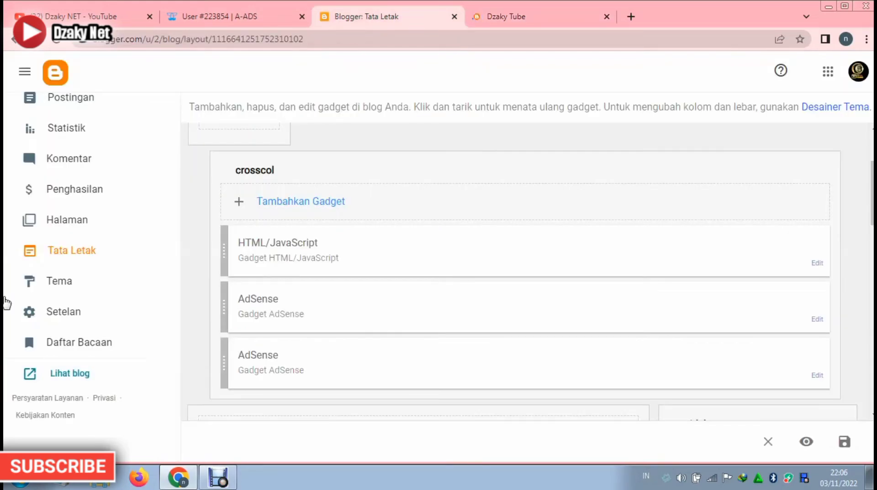
left_click(537, 21)
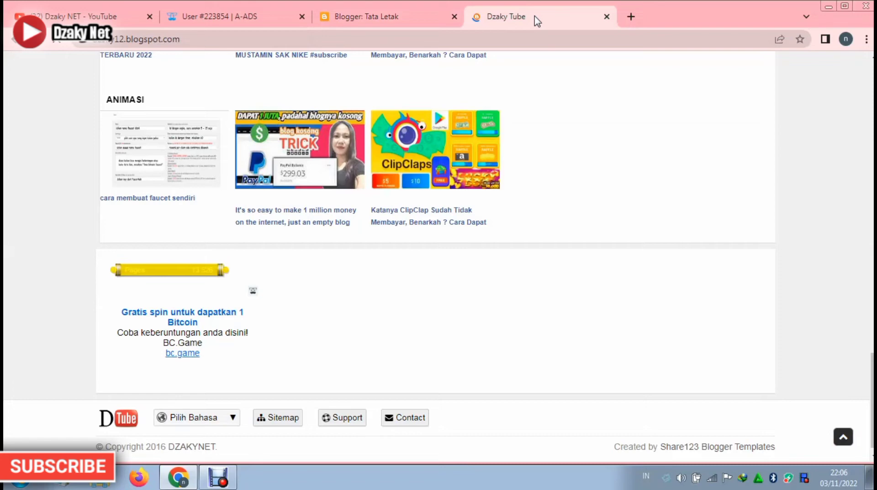
left_click_drag(186, 40, 94, 39)
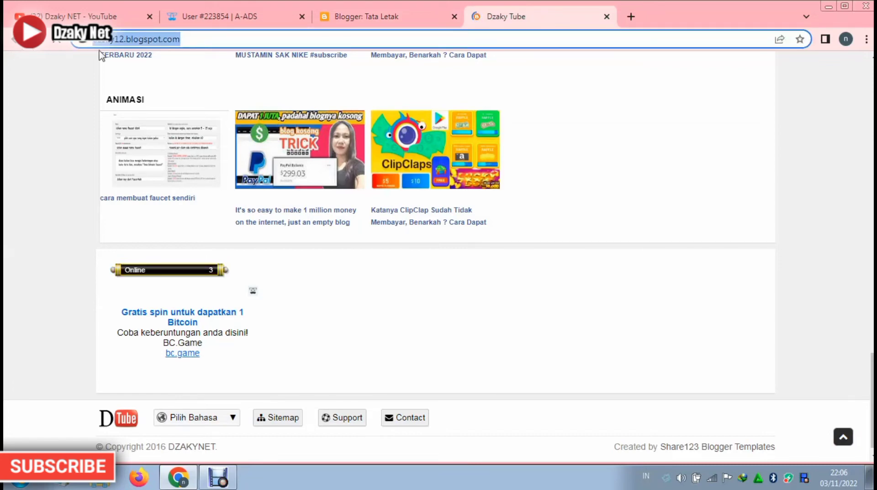
scroll(218, 221, "up", 1)
scroll(219, 222, "up", 6)
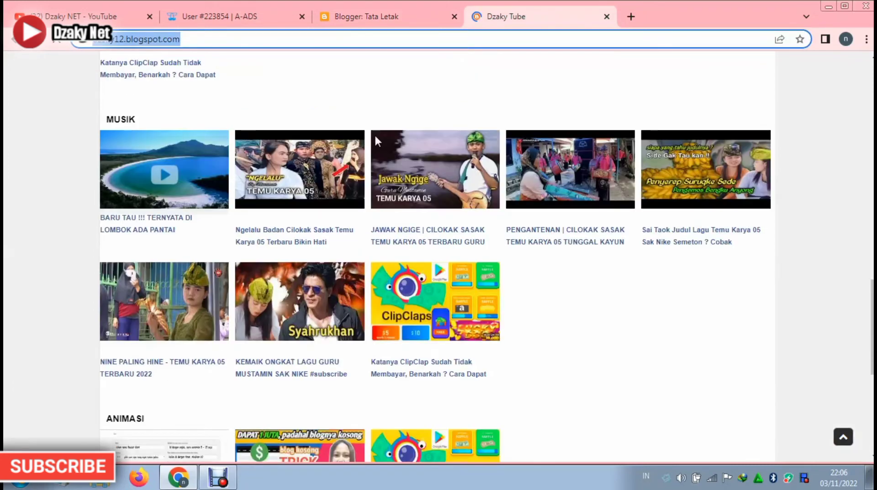
scroll(303, 258, "up", 5)
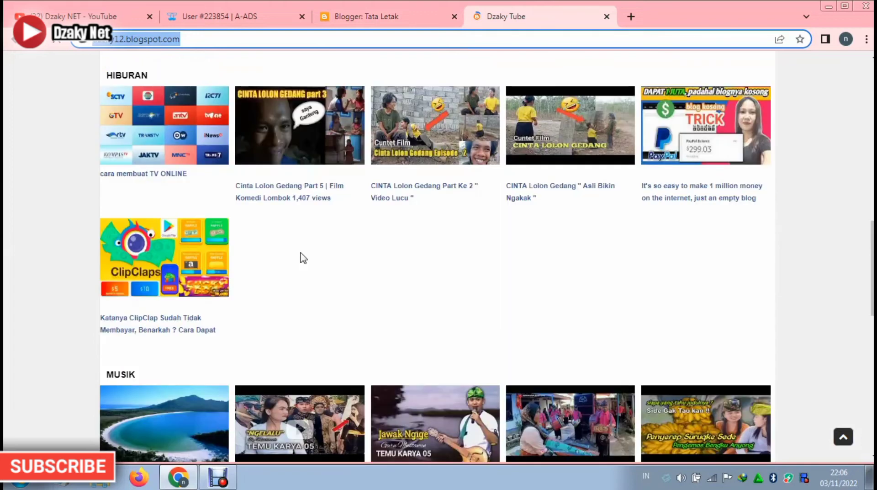
right_click(140, 38)
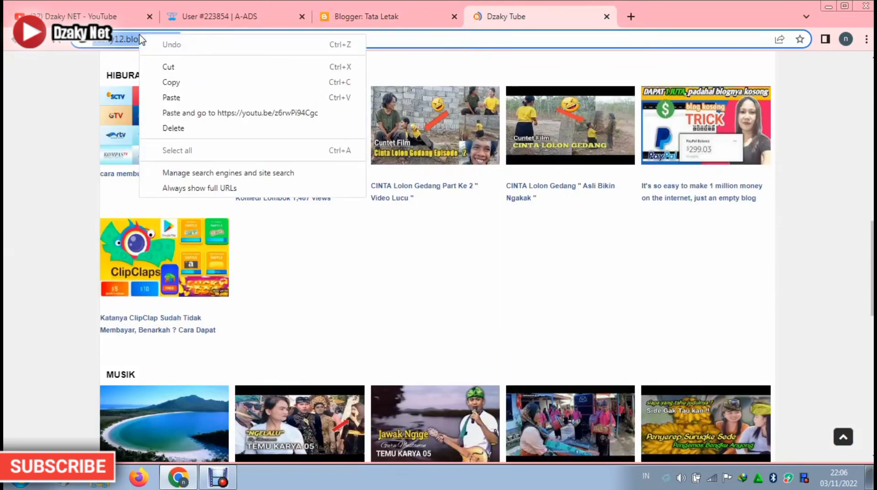
left_click(172, 83)
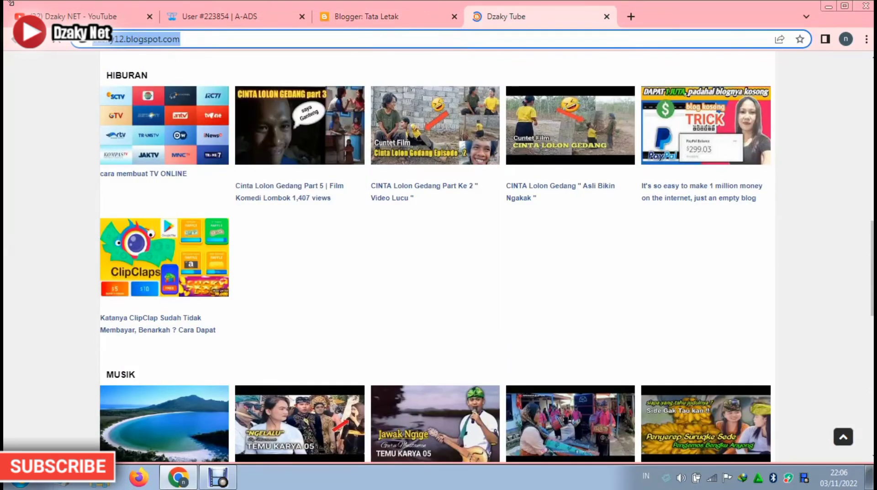
- Return to the A-ADS account page and start creating a new ad unit
left_click(217, 17)
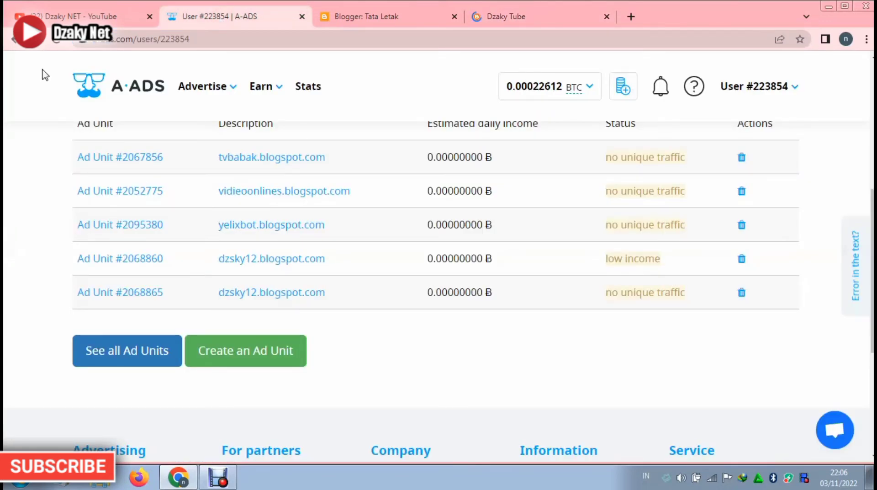
scroll(311, 224, "up", 6)
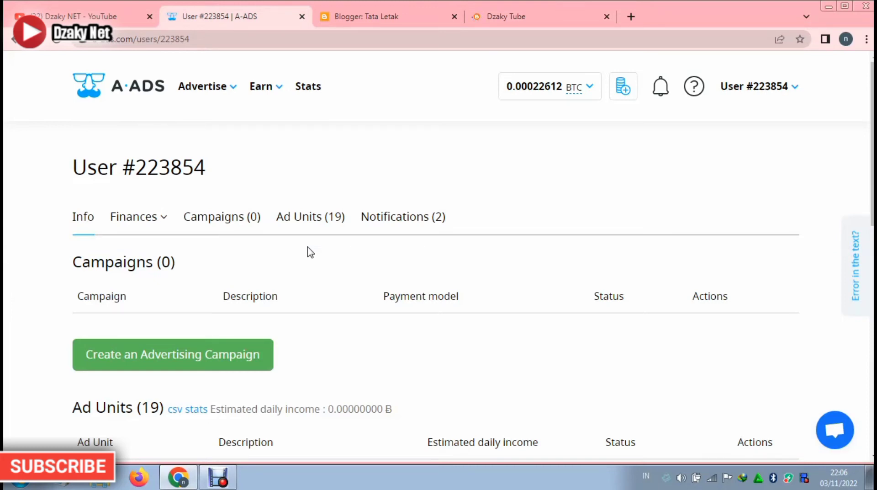
scroll(308, 251, "down", 4)
scroll(251, 309, "up", 1)
scroll(252, 307, "down", 4)
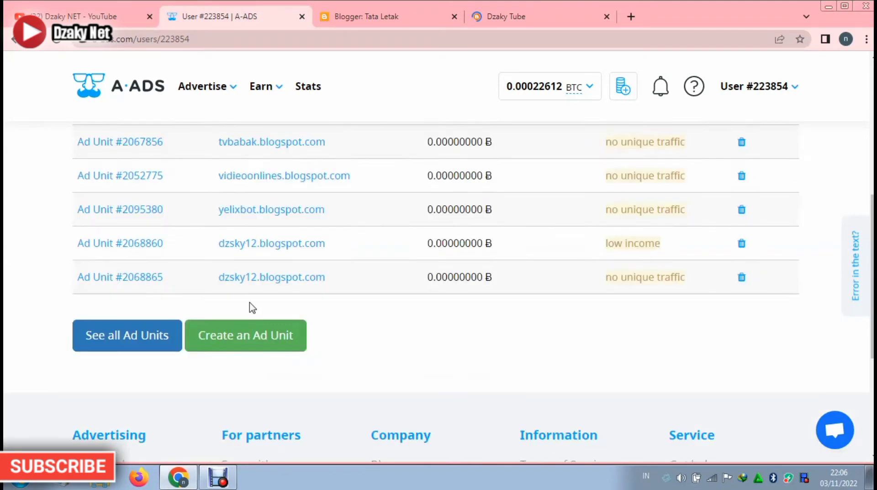
scroll(252, 307, "down", 2)
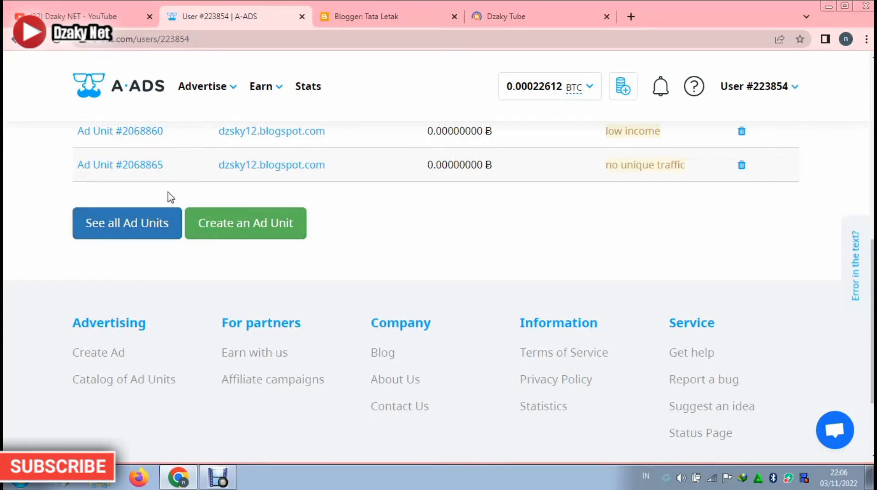
scroll(172, 197, "up", 7)
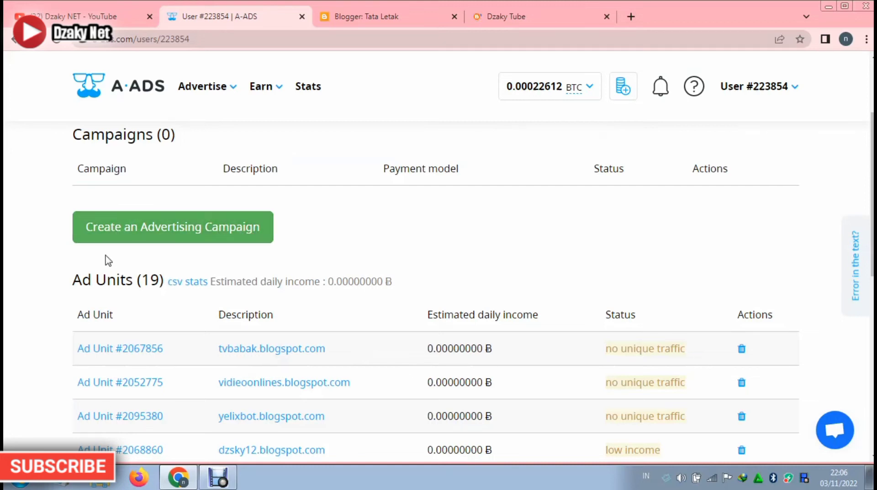
scroll(205, 276, "down", 7)
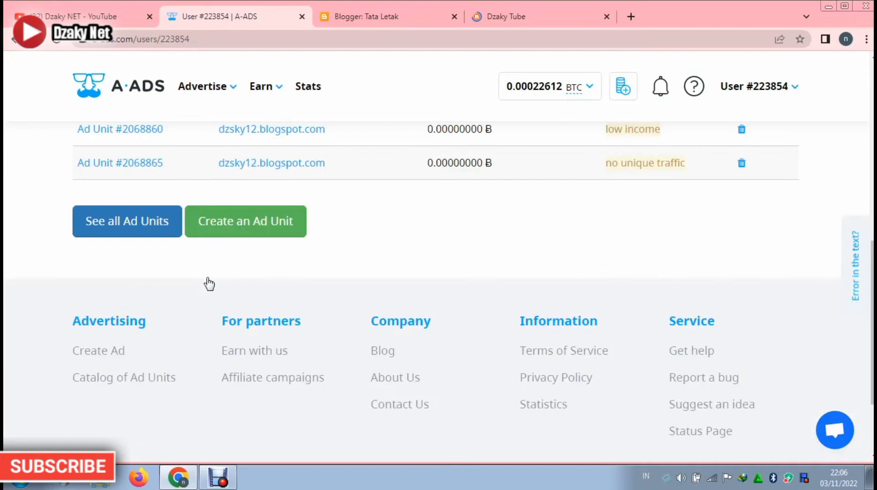
scroll(209, 284, "down", 1)
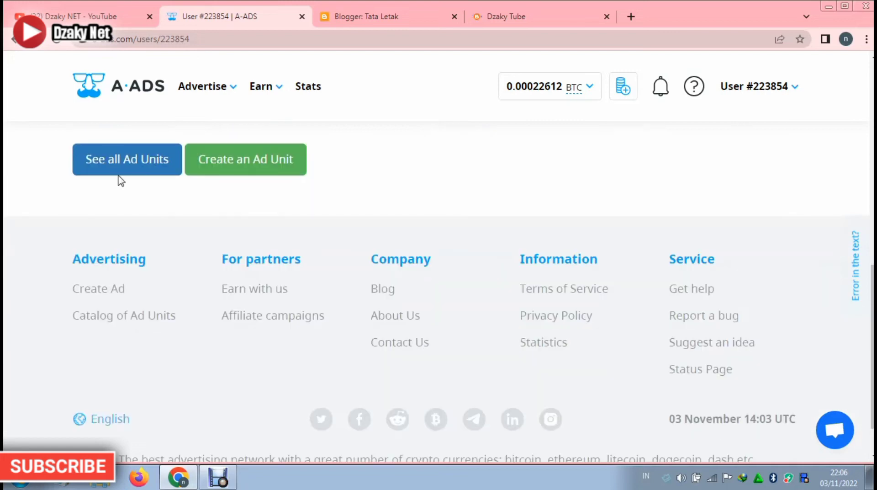
left_click(261, 162)
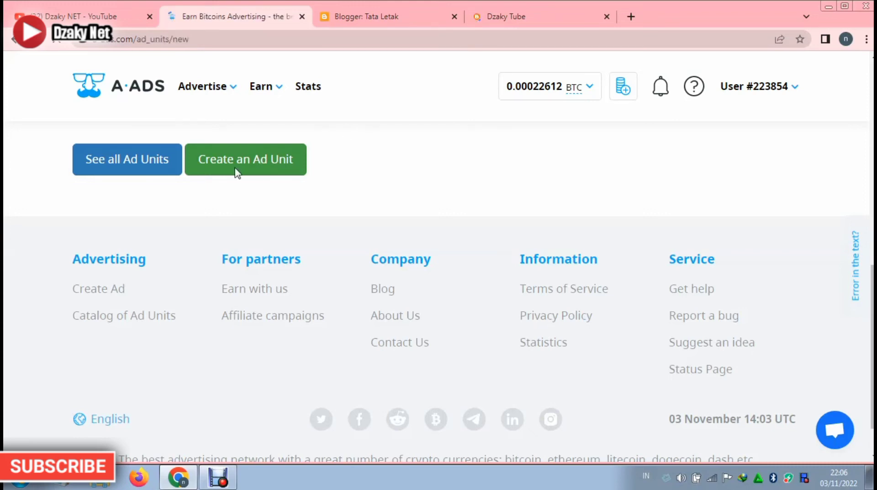
scroll(394, 262, "down", 2)
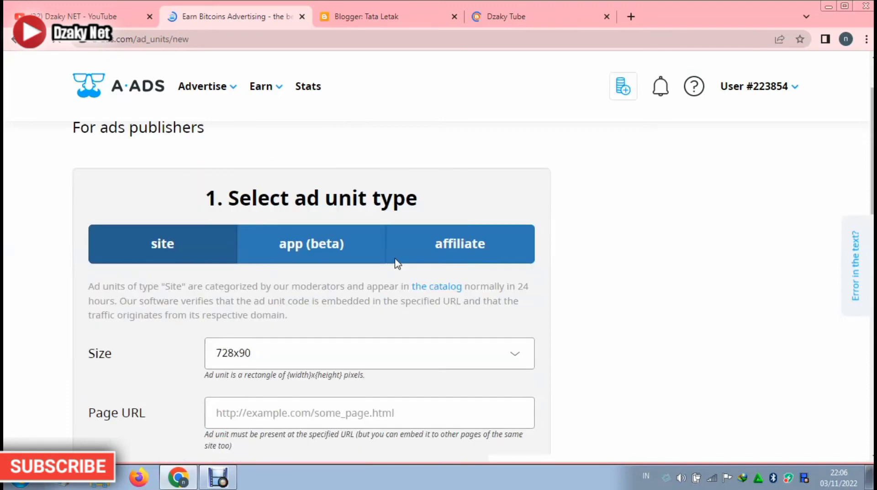
scroll(396, 262, "down", 2)
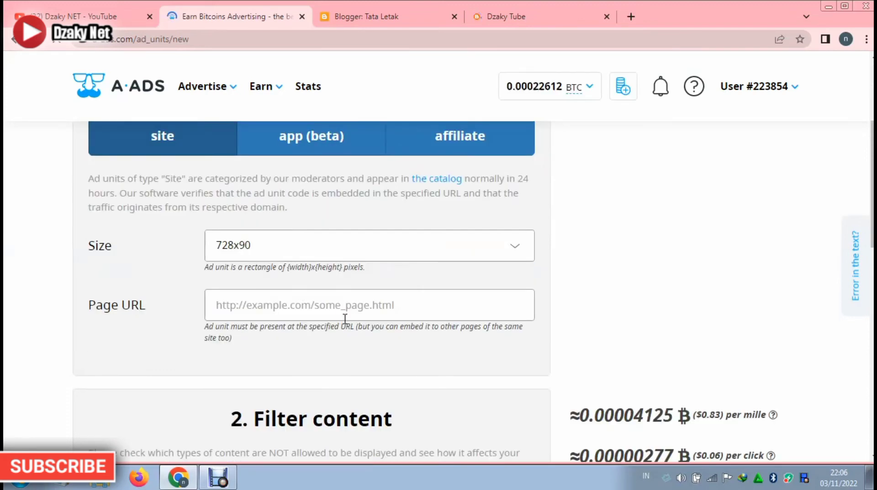
left_click(269, 304)
right_click(268, 304)
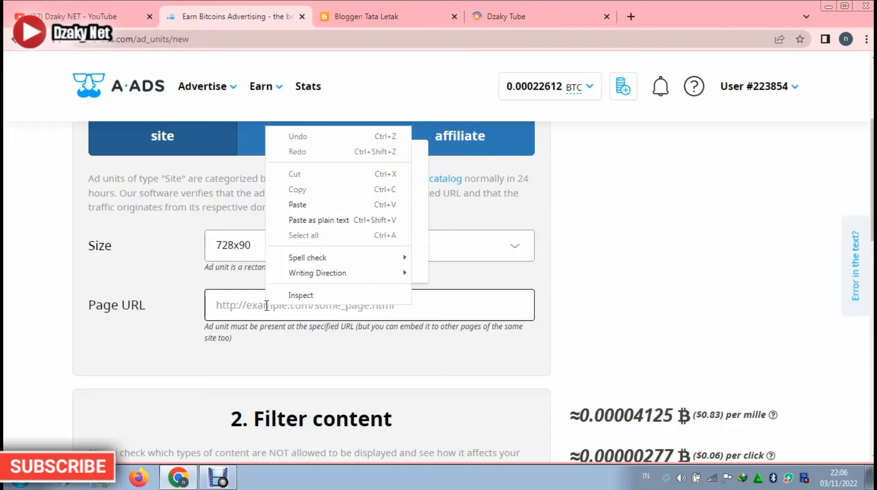
left_click(302, 204)
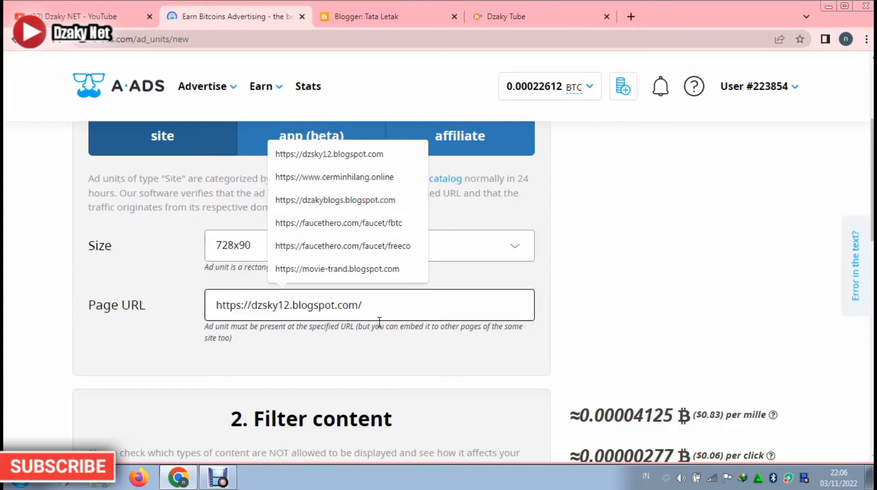
left_click(401, 298)
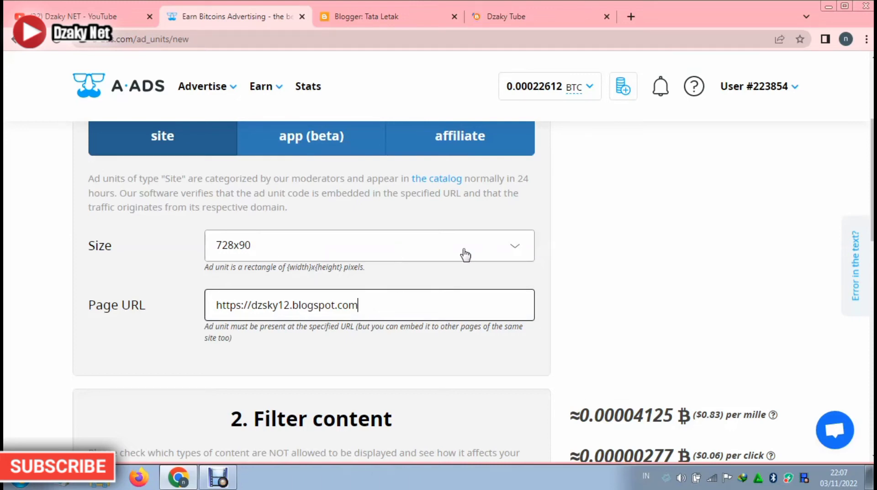
- Examine the size options offered for the ad unit, from Adaptive to 970x250, and close the list
left_click(514, 249)
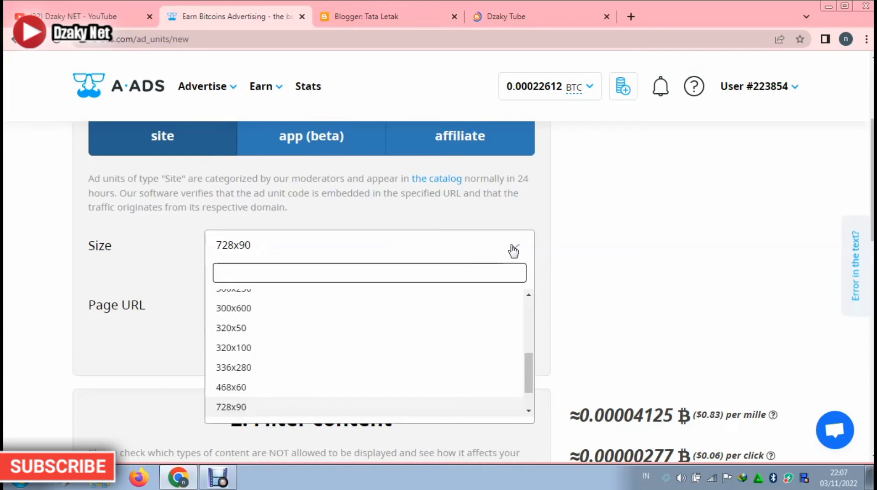
scroll(244, 329, "up", 1)
scroll(247, 338, "down", 2)
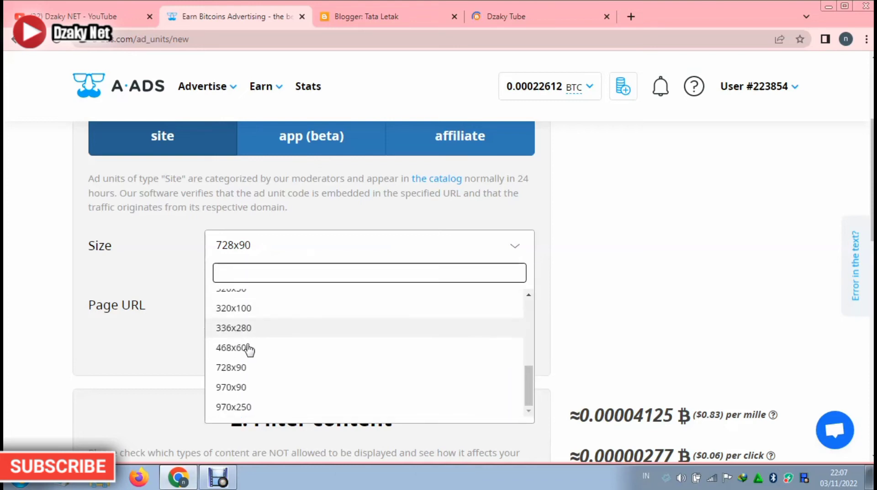
scroll(249, 349, "down", 1)
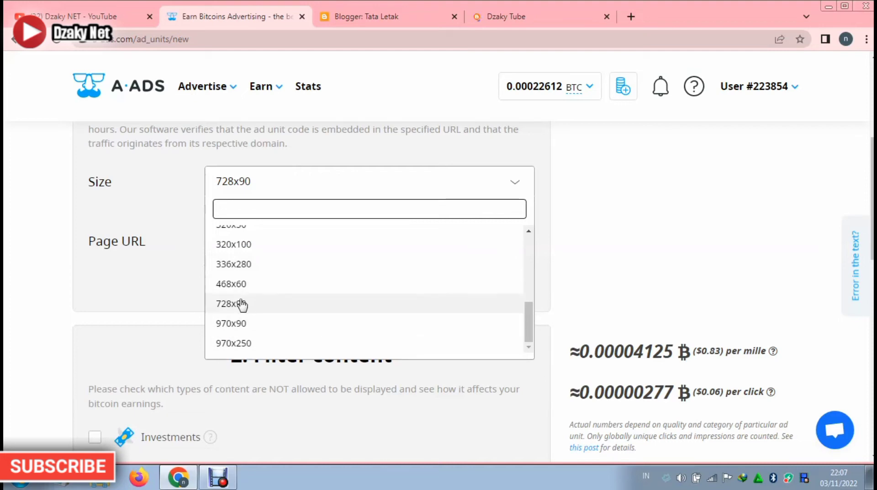
scroll(242, 299, "up", 5)
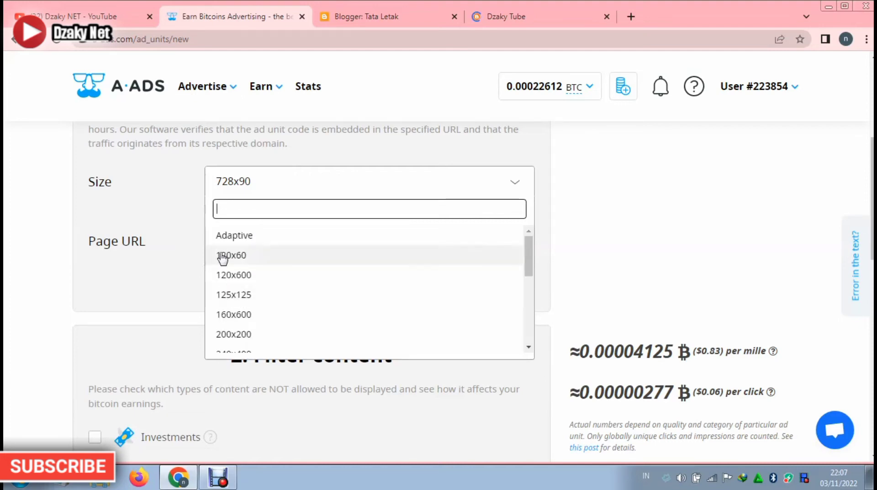
scroll(238, 342, "down", 5)
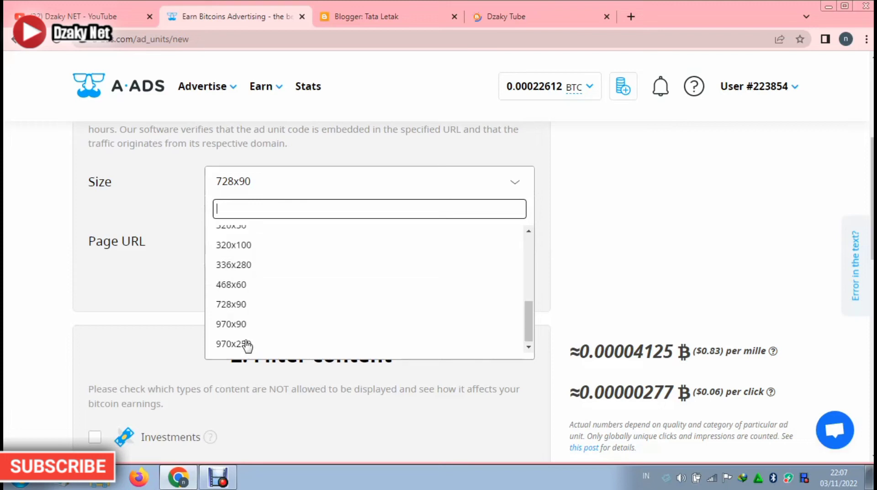
scroll(245, 336, "up", 5)
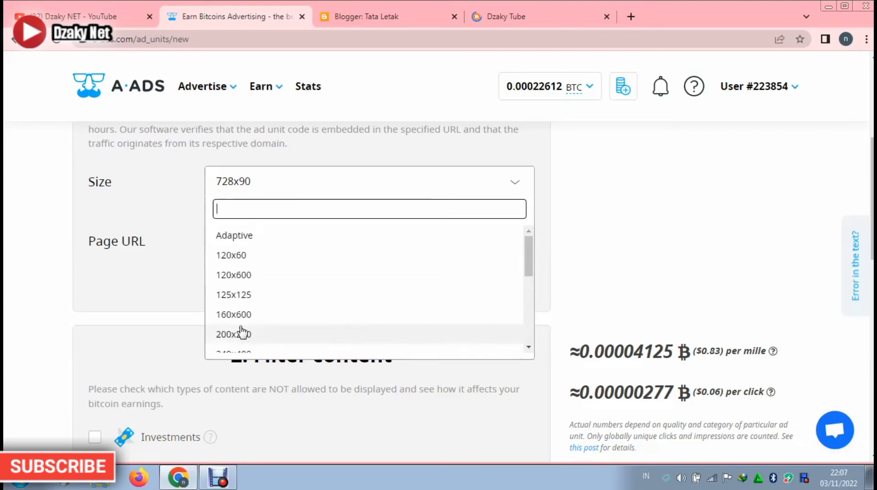
scroll(238, 326, "down", 3)
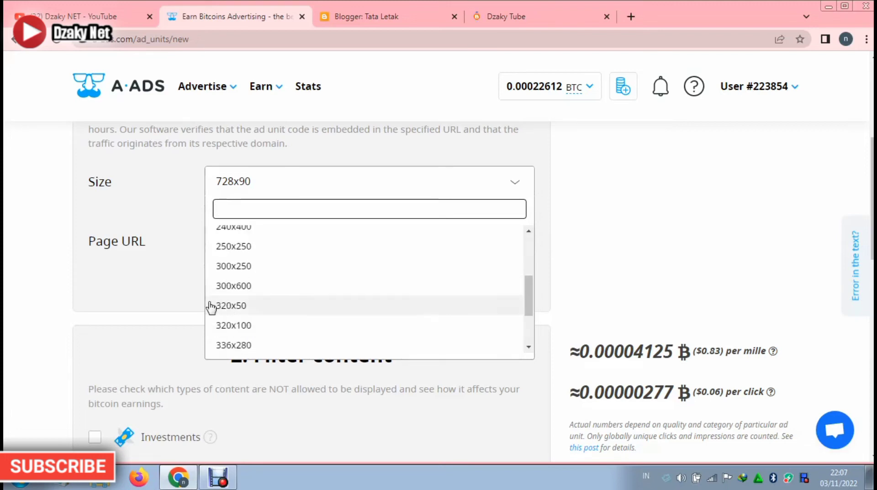
scroll(231, 325, "down", 2)
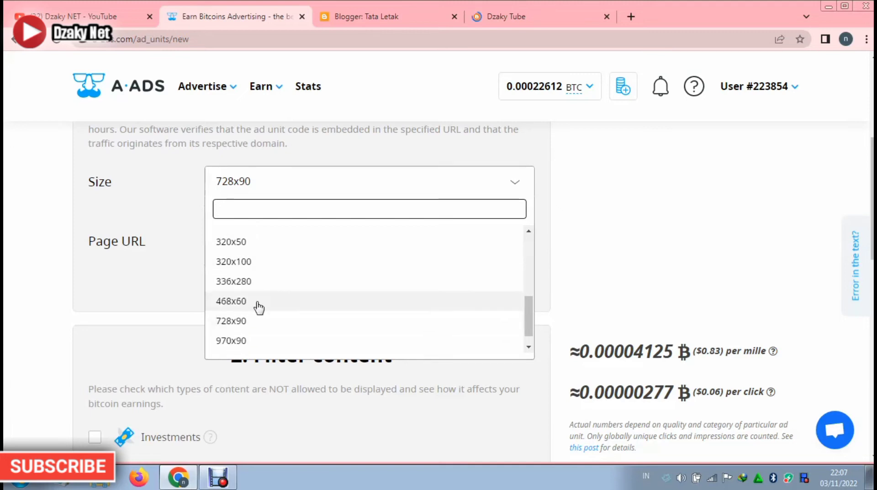
scroll(234, 288, "up", 3)
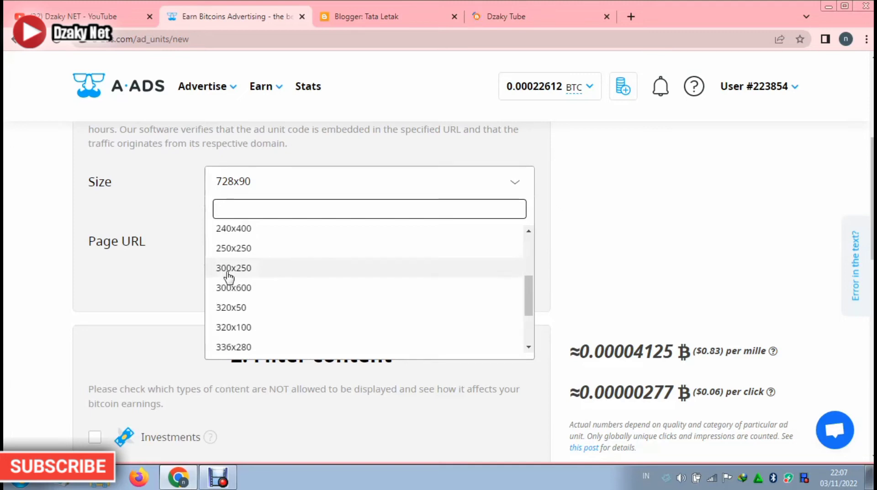
scroll(227, 279, "up", 1)
scroll(228, 283, "down", 6)
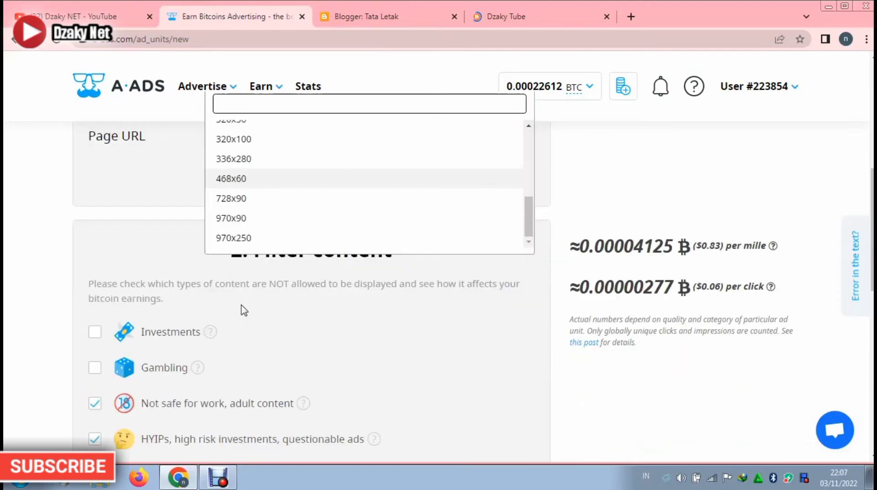
left_click(237, 178)
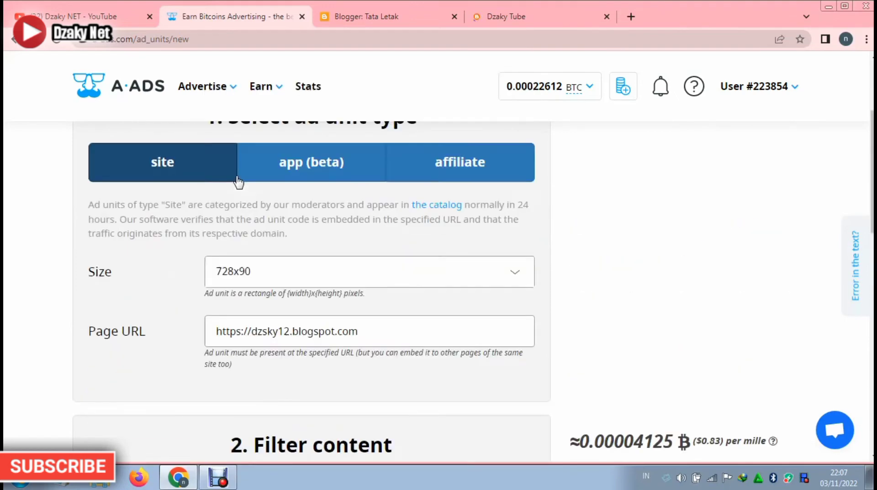
- Complete the reCAPTCHA check and create the 728x90 ad unit, keeping the adult content and HYIPs filters checked
scroll(359, 325, "down", 5)
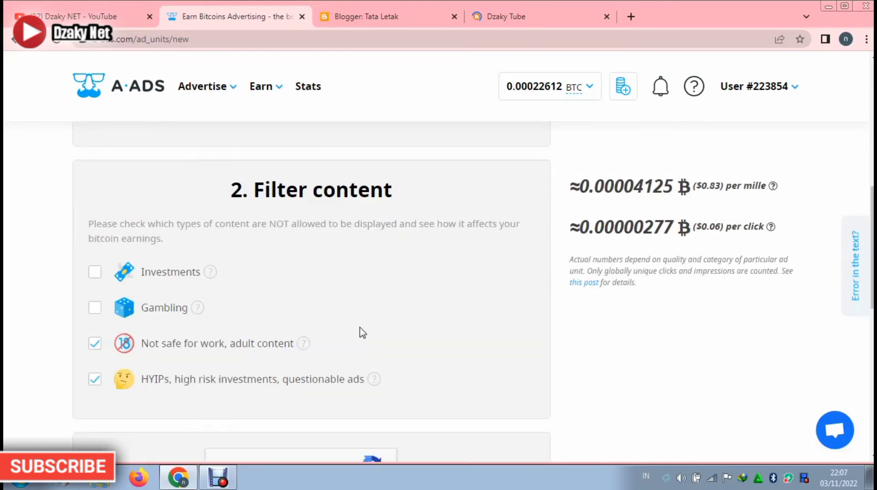
scroll(354, 340, "down", 5)
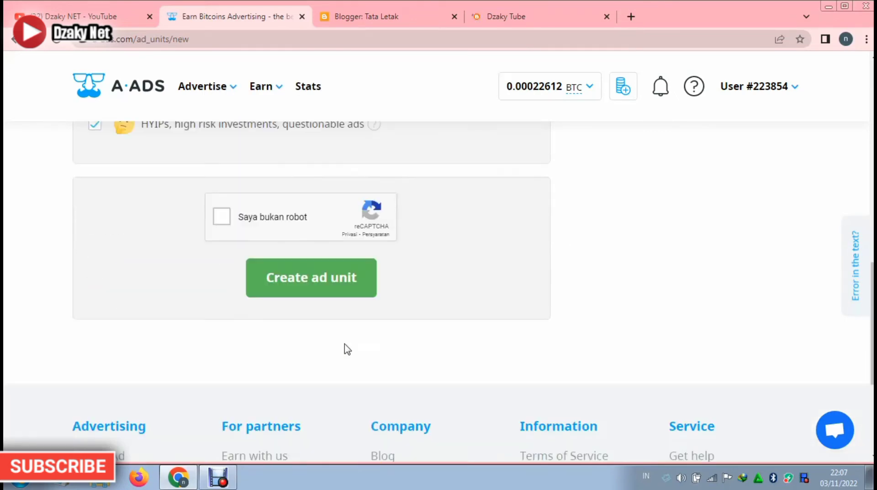
left_click(218, 219)
left_click(302, 282)
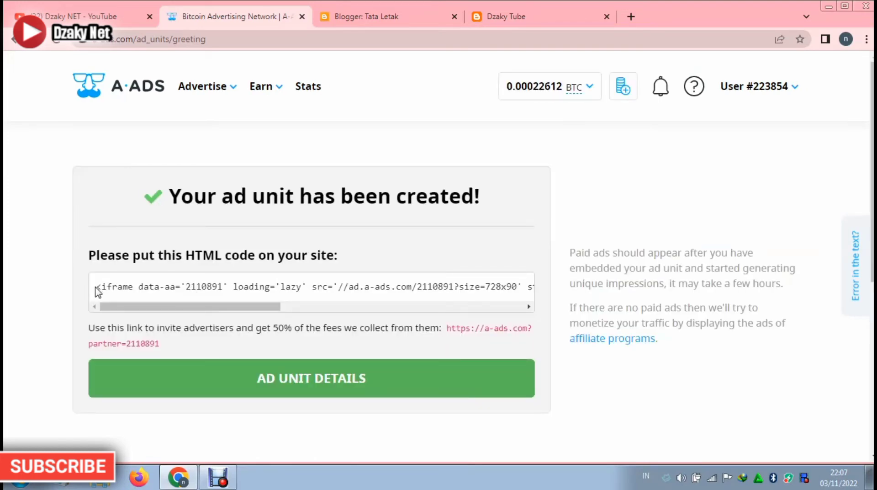
- Copy the new ad unit's entire HTML iframe code and return to the Blogger layout page
left_click_drag(98, 292, 538, 291)
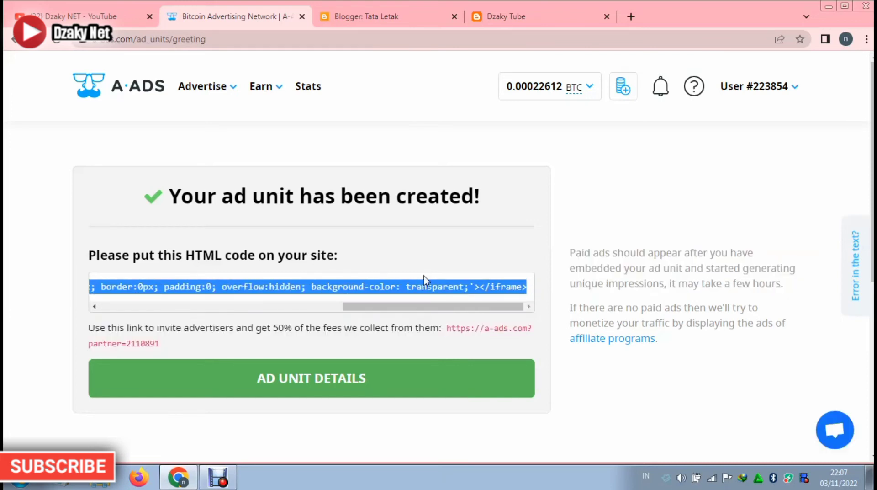
right_click(368, 287)
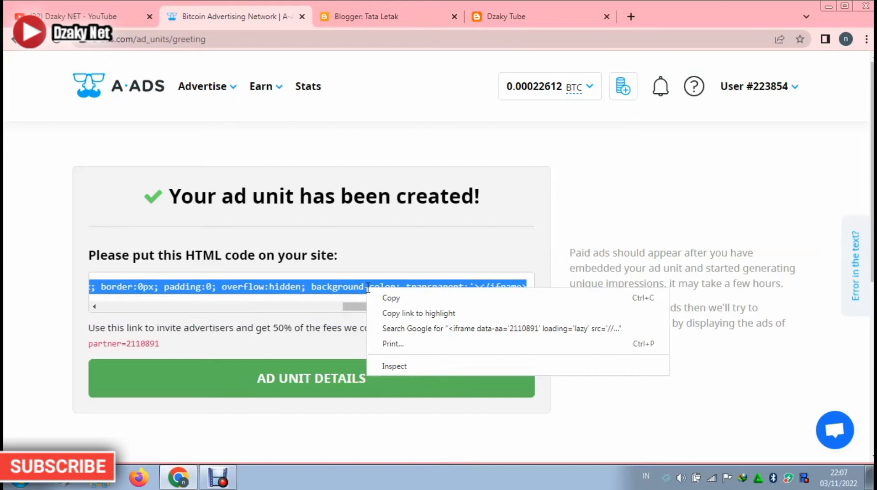
left_click(395, 299)
left_click(372, 21)
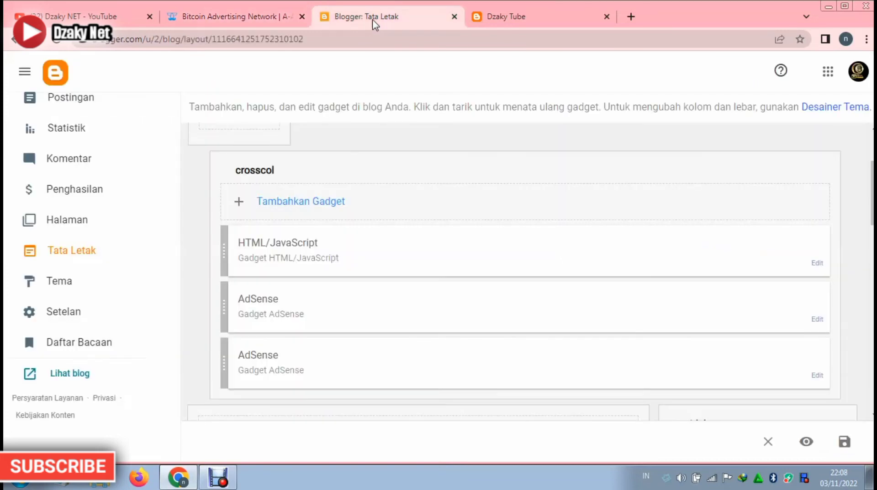
- Try to add an HTML/JavaScript gadget to the unnamed layout section below the footer areas
scroll(274, 279, "down", 10)
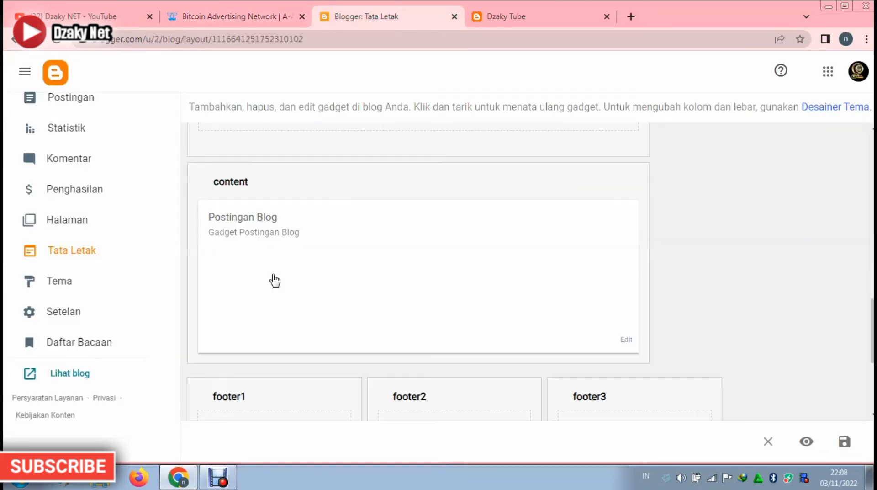
scroll(274, 279, "down", 5)
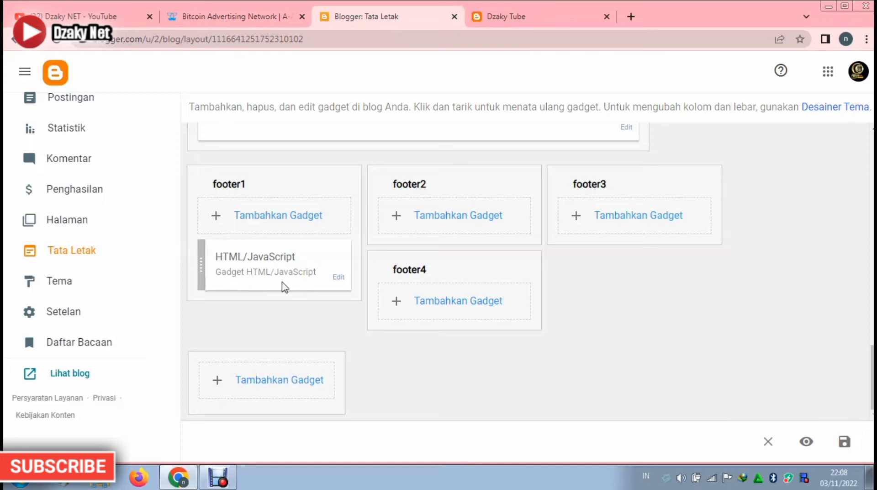
scroll(442, 278, "up", 1)
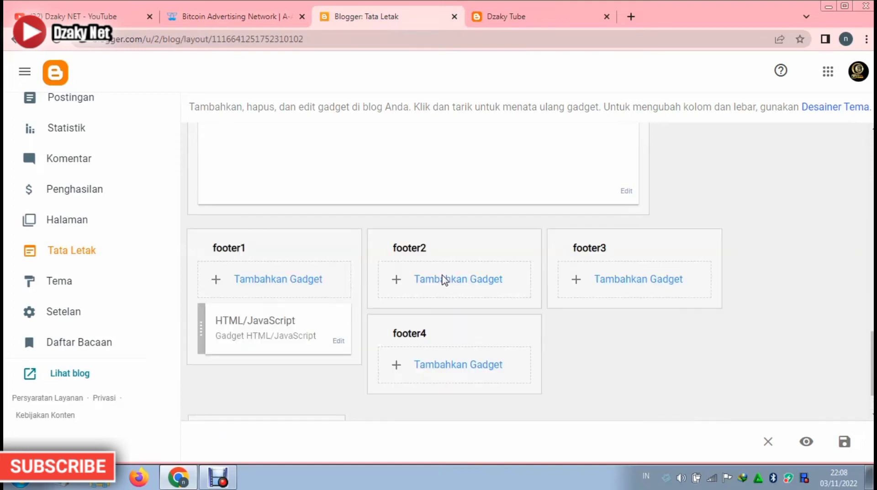
scroll(442, 279, "down", 1)
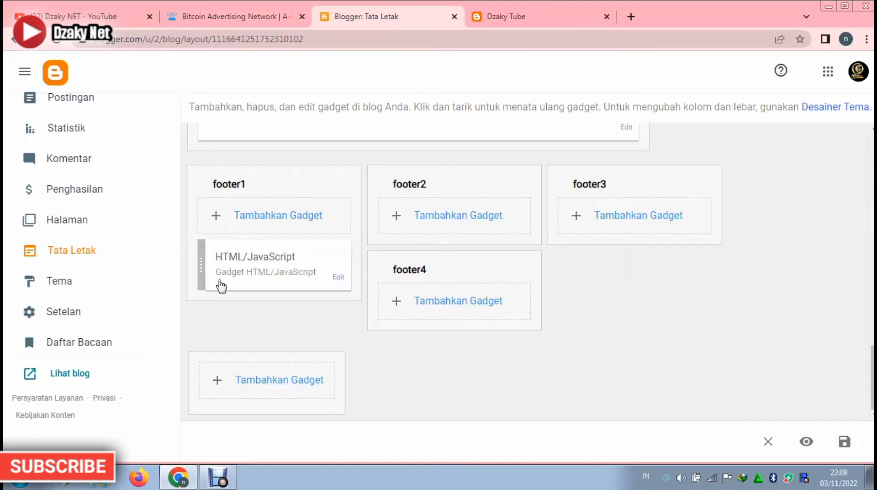
left_click(307, 381)
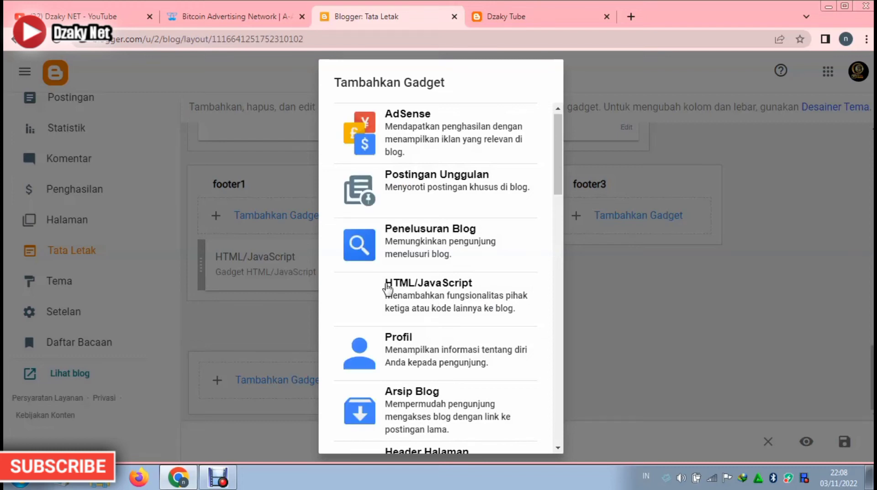
left_click(428, 292)
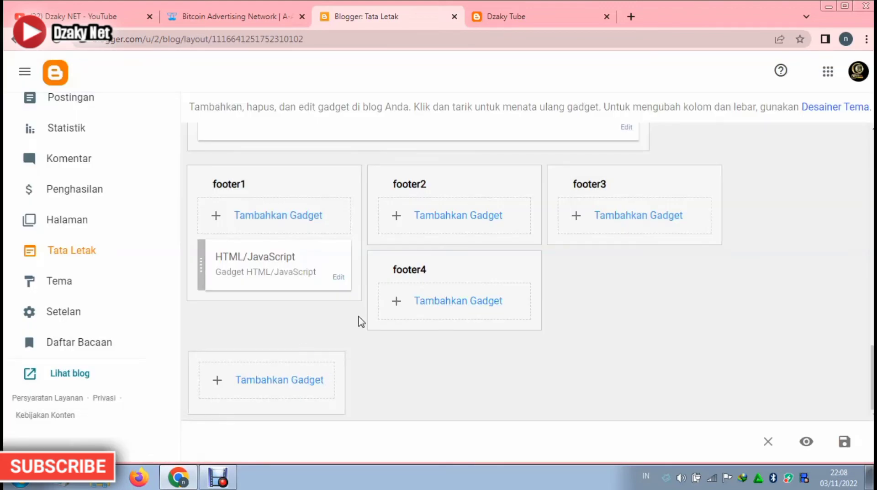
scroll(379, 331, "up", 8)
scroll(380, 330, "down", 8)
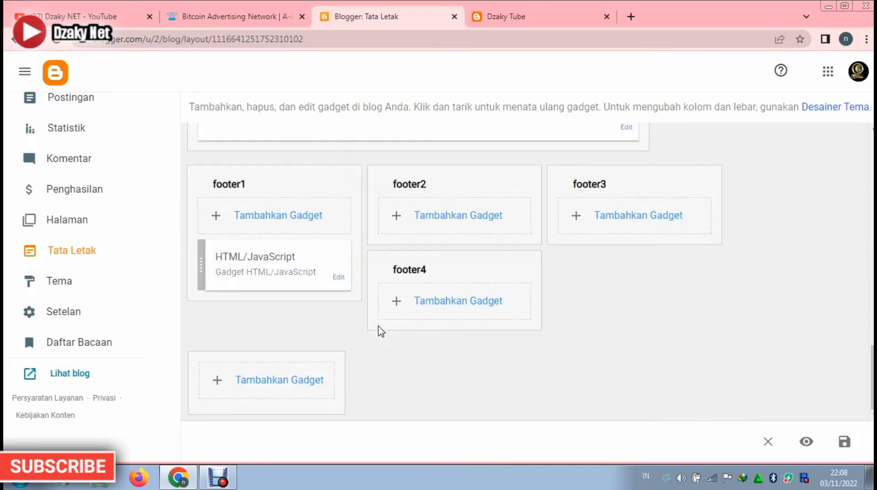
left_click(308, 381)
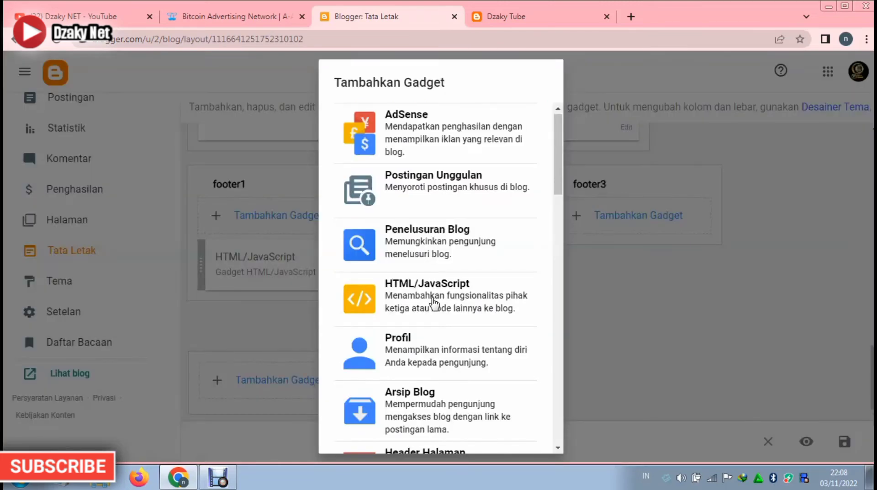
left_click(433, 300)
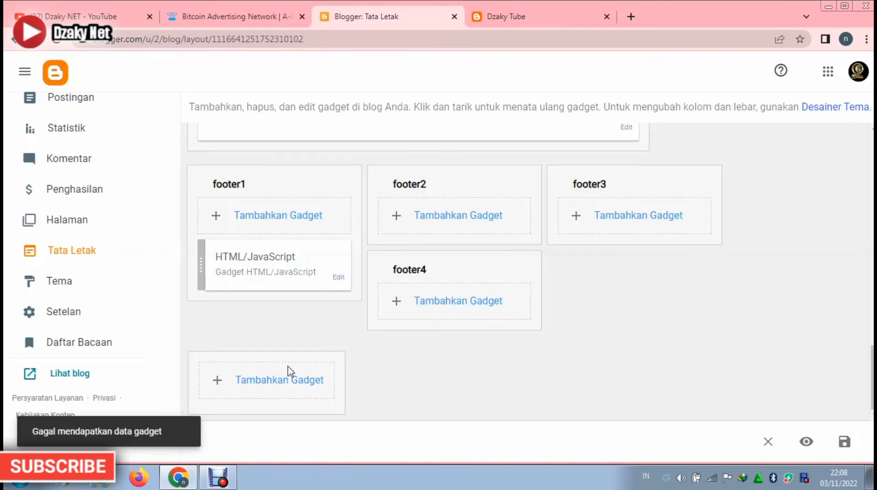
scroll(288, 366, "up", 5)
scroll(299, 363, "down", 5)
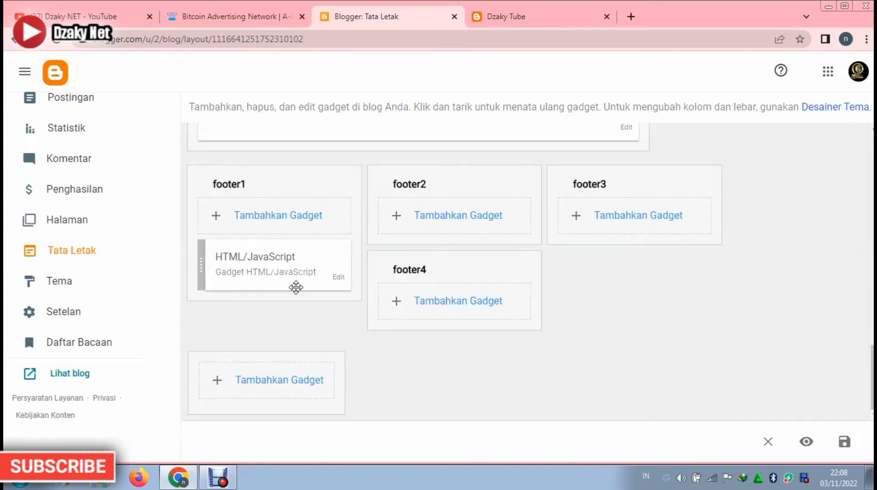
- Add an HTML/JavaScript gadget to the footer2 section with the copied A-ADS iframe code as its content, and save it
left_click(479, 221)
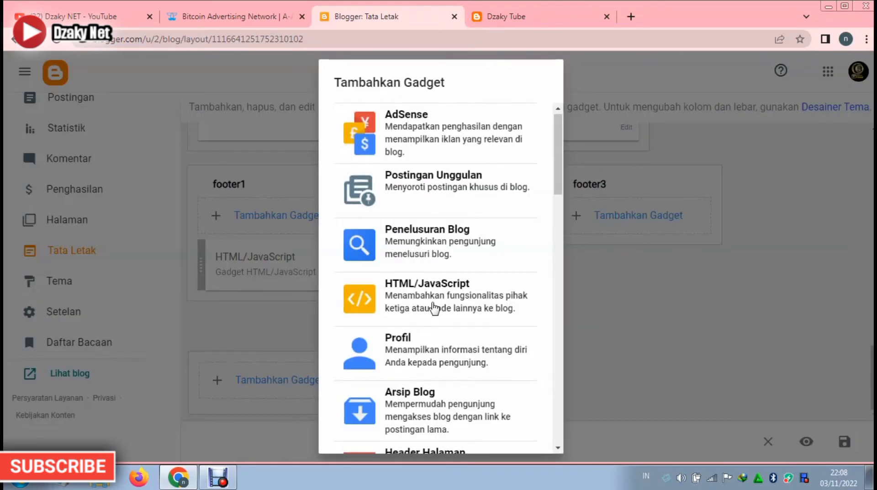
left_click(433, 310)
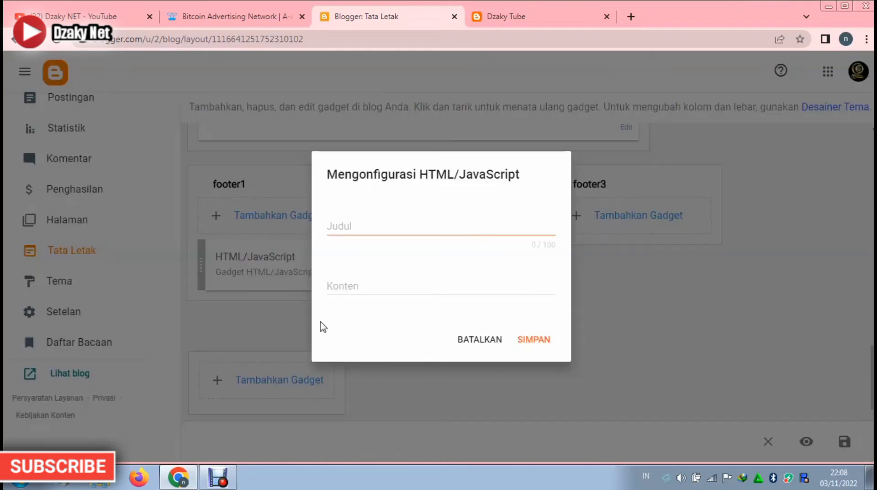
left_click(352, 284)
right_click(348, 284)
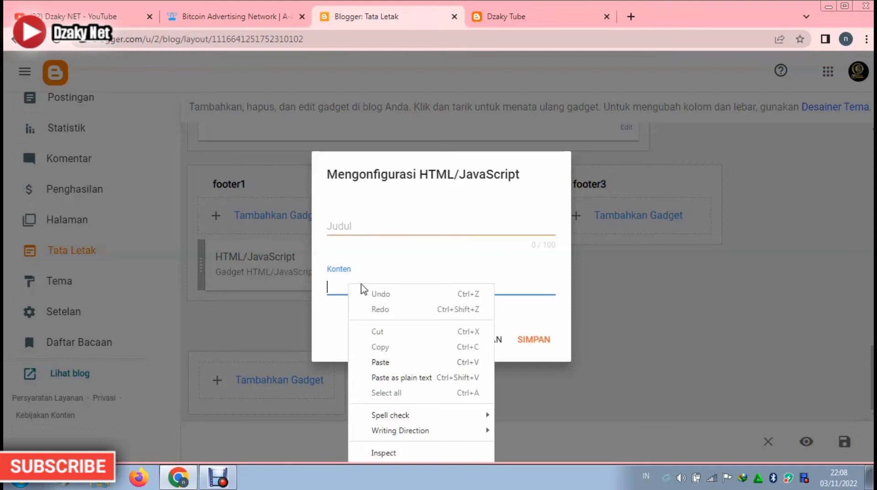
left_click(379, 362)
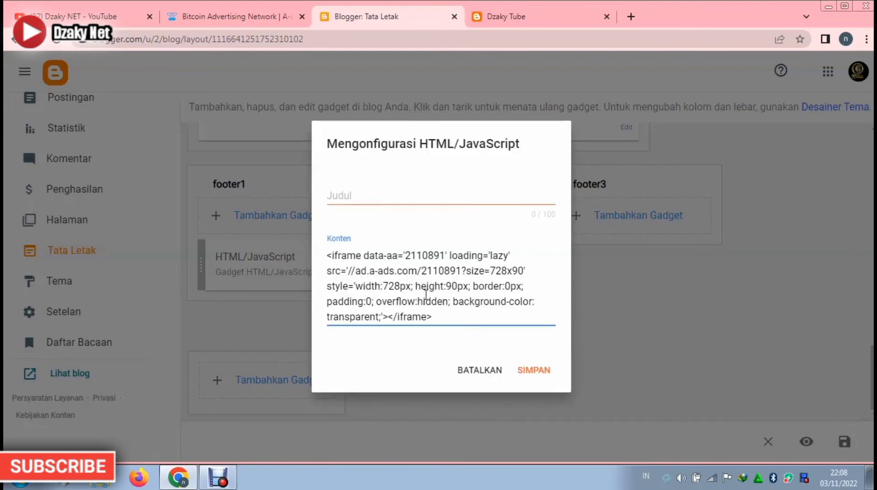
left_click(537, 371)
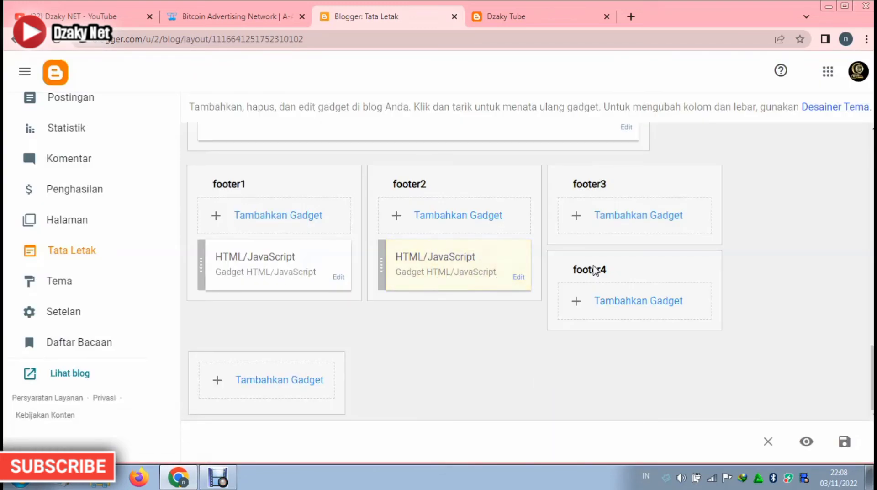
- Switch to the live dzsky12.blogspot.com blog and reload it
left_click(516, 19)
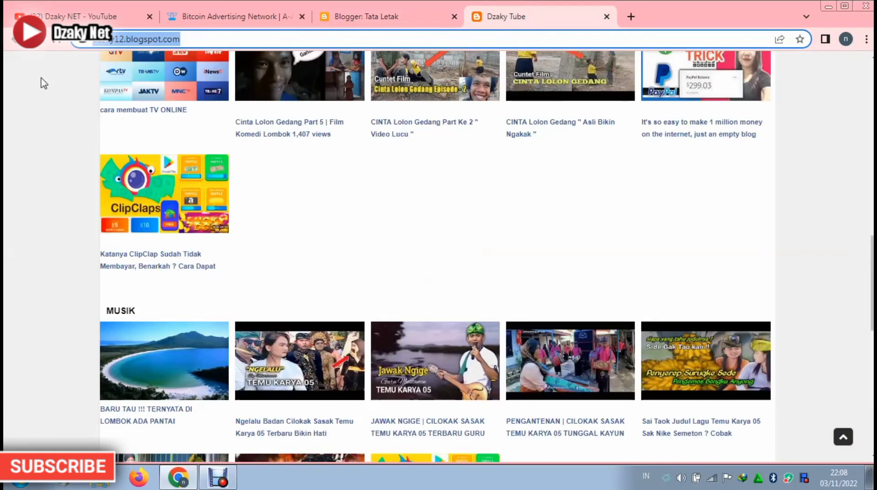
scroll(114, 348, "down", 10)
scroll(63, 68, "up", 5)
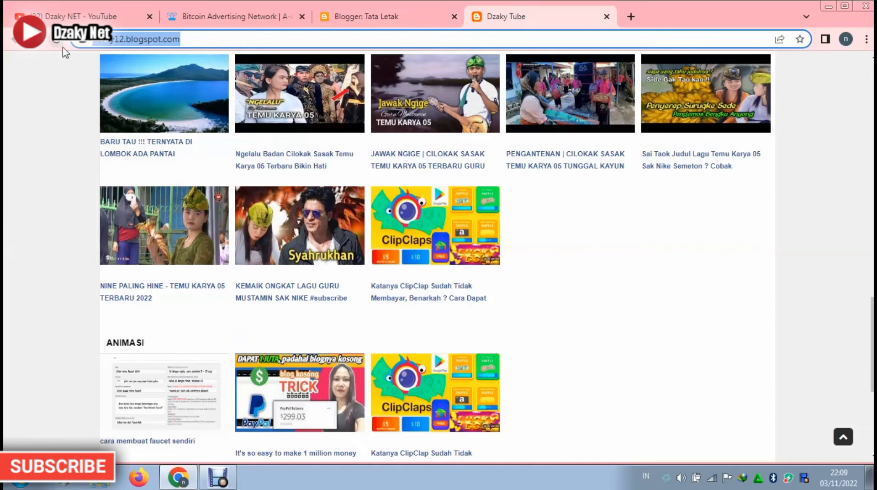
left_click(59, 69)
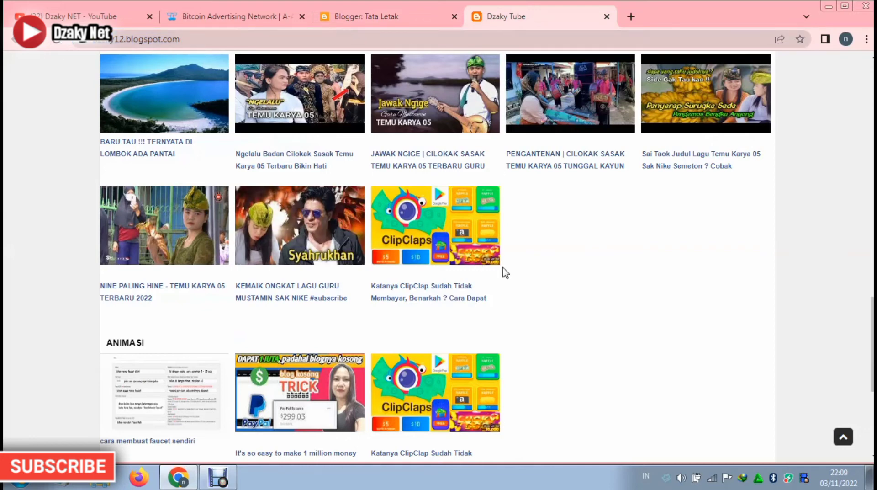
- Examine the reloaded blog from the header banner to the footer to check where the A-ADS units are displayed
scroll(506, 273, "up", 10)
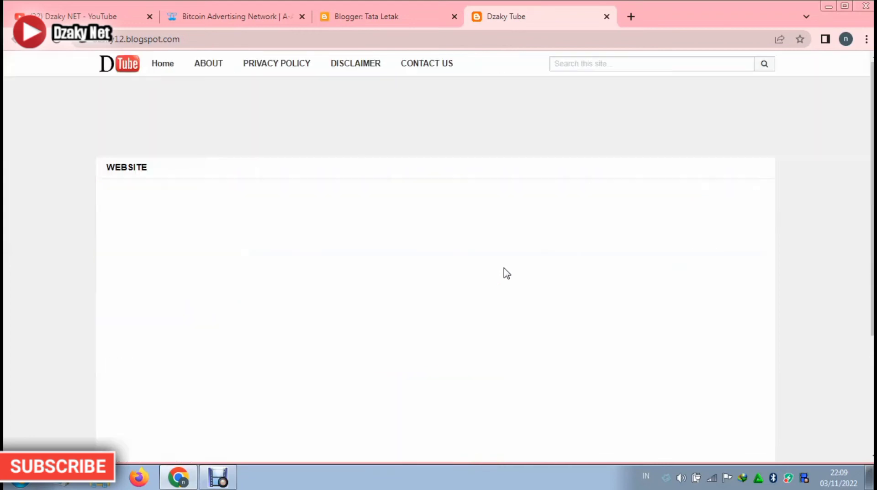
scroll(506, 274, "down", 3)
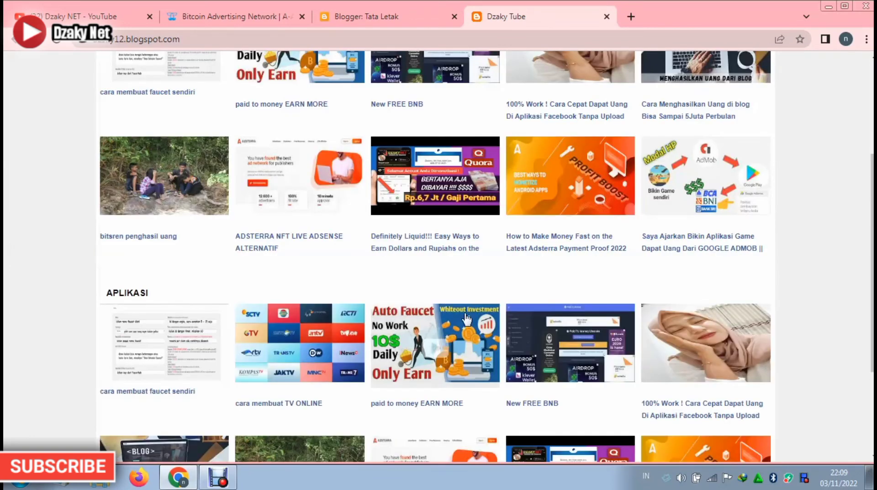
scroll(466, 319, "down", 10)
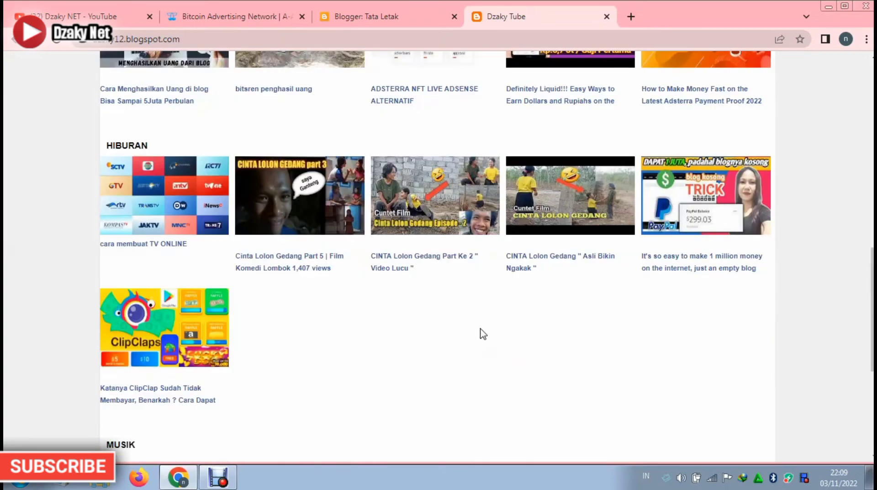
scroll(482, 333, "down", 6)
scroll(612, 343, "down", 3)
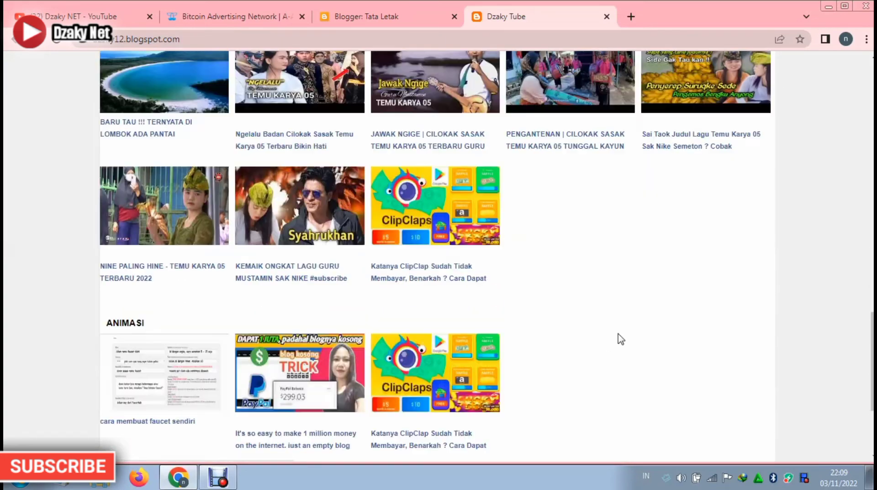
scroll(619, 338, "down", 5)
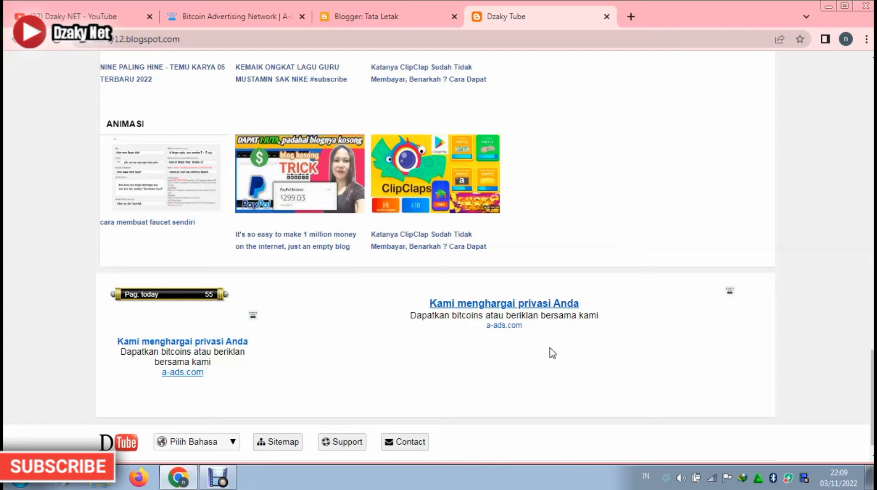
scroll(551, 352, "up", 1)
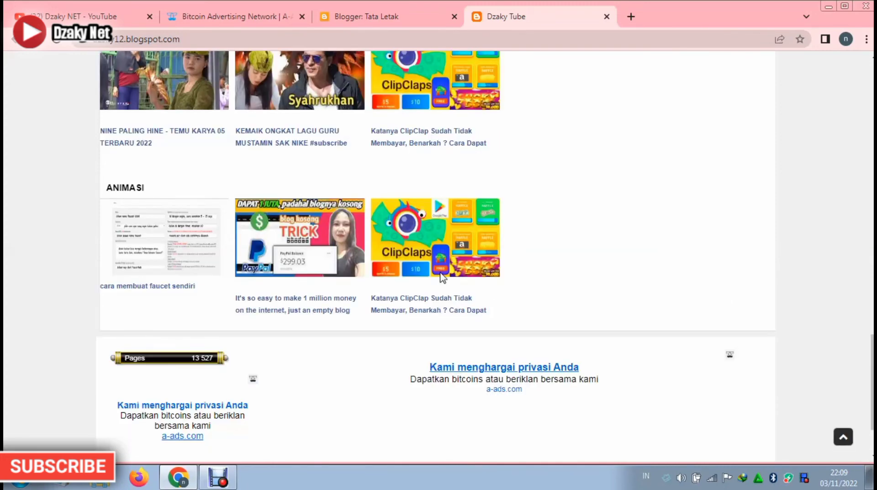
scroll(541, 164, "down", 3)
scroll(542, 164, "up", 5)
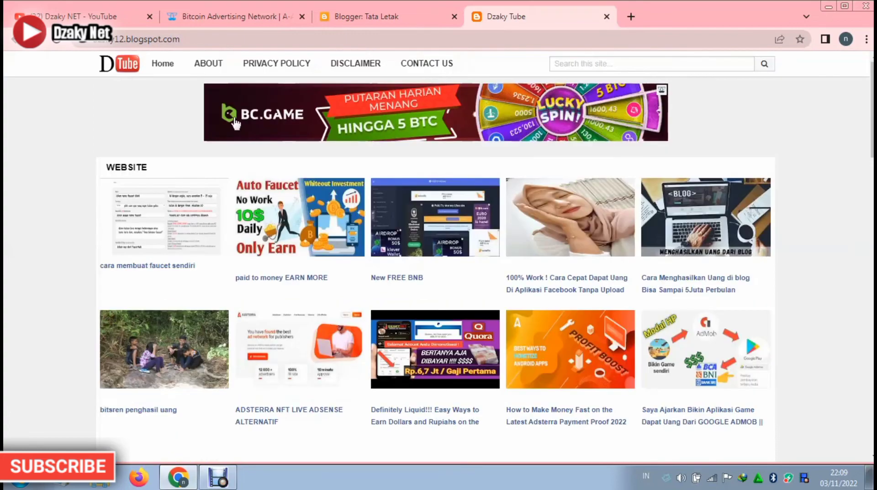
scroll(462, 279, "down", 6)
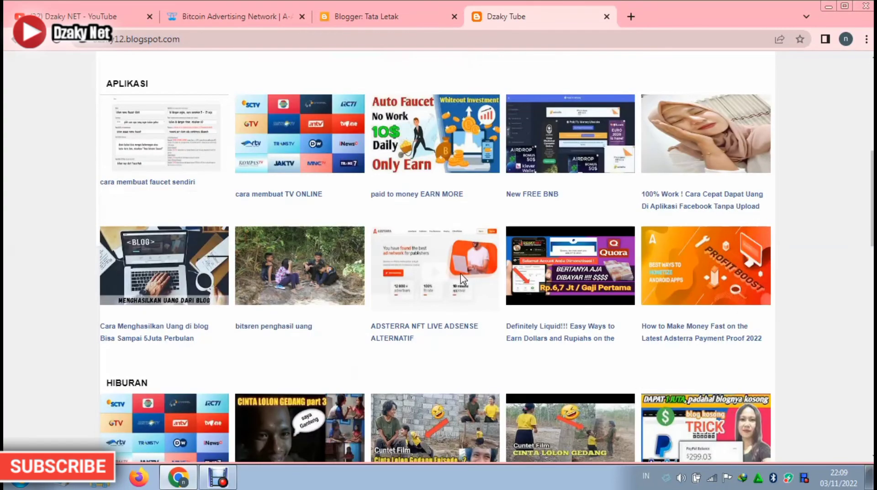
scroll(463, 279, "down", 15)
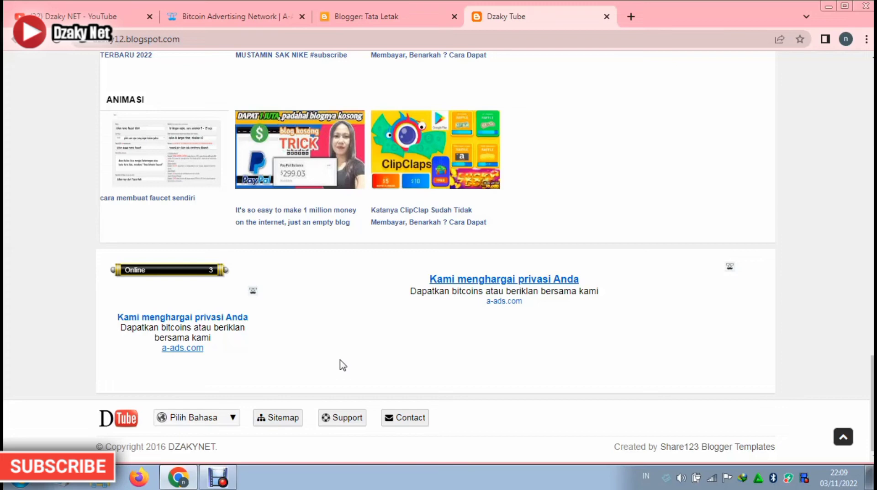
scroll(342, 365, "up", 5)
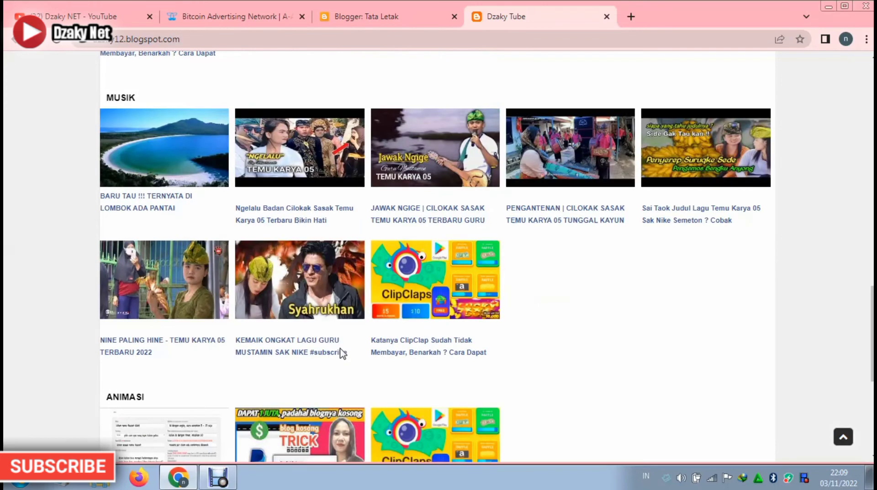
scroll(343, 353, "up", 5)
scroll(339, 352, "up", 10)
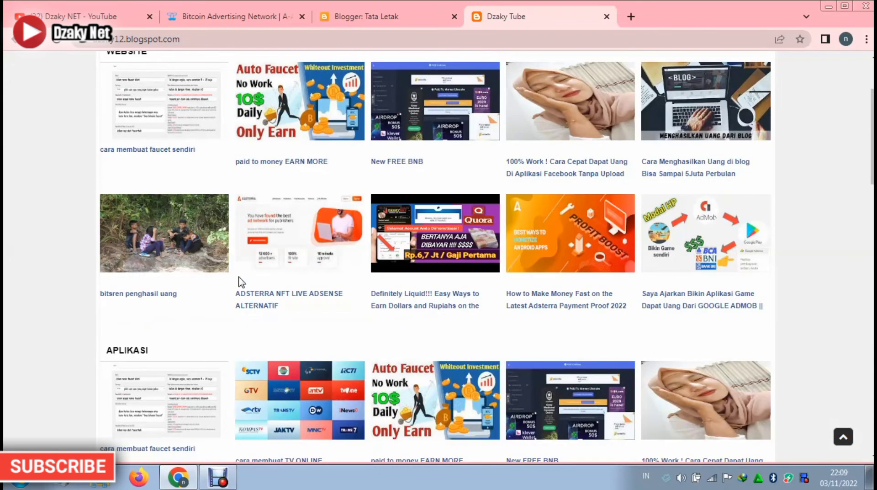
- Switch to the A-ADS site and open the account's dashboard
left_click(219, 14)
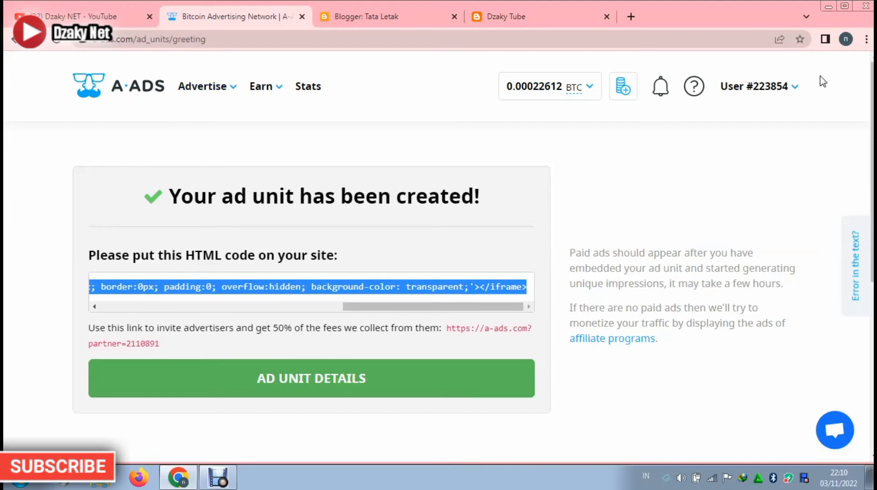
left_click(795, 95)
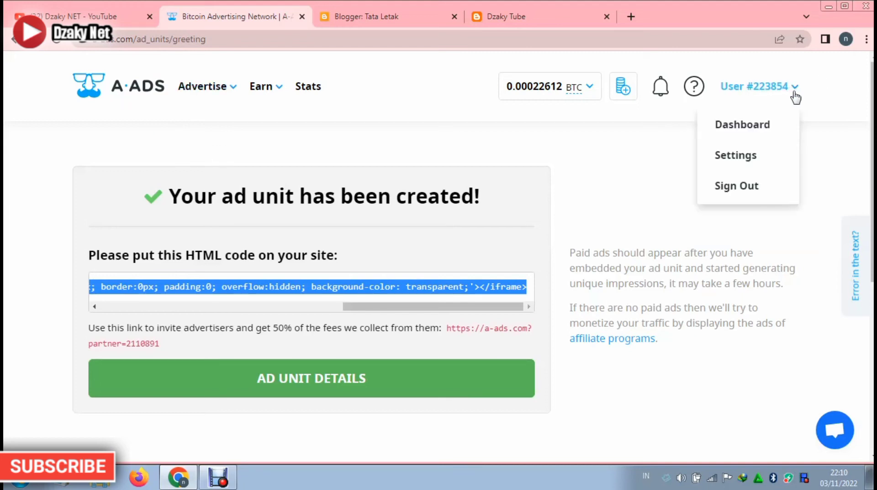
left_click(737, 126)
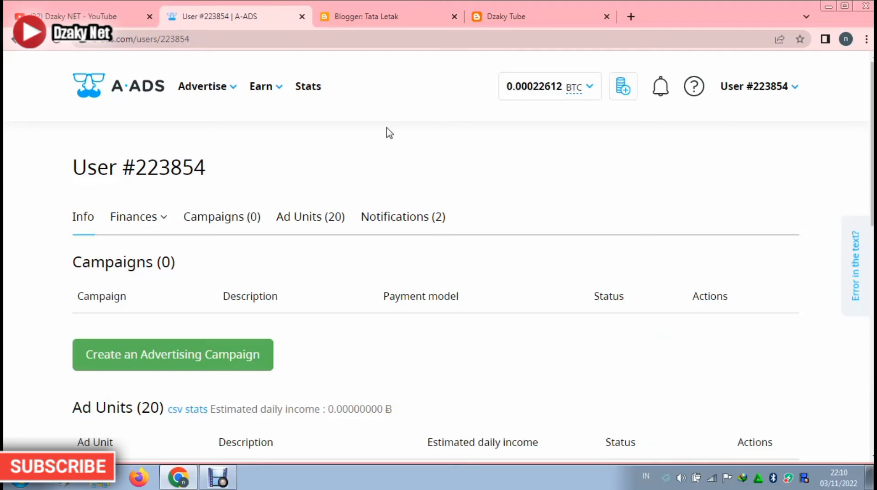
- Open the account's Finances page and examine the balances, the withdrawal conditions, and the deposit and withdrawal history
mouse_move(588, 90)
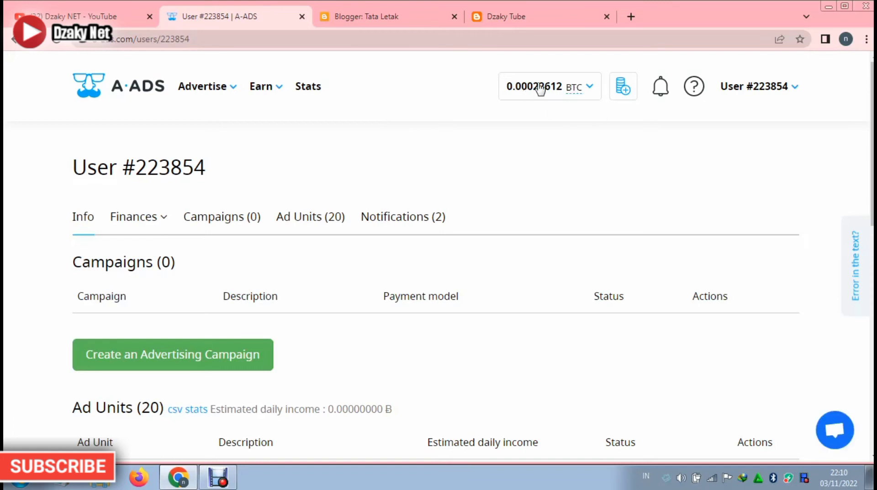
left_click(587, 86)
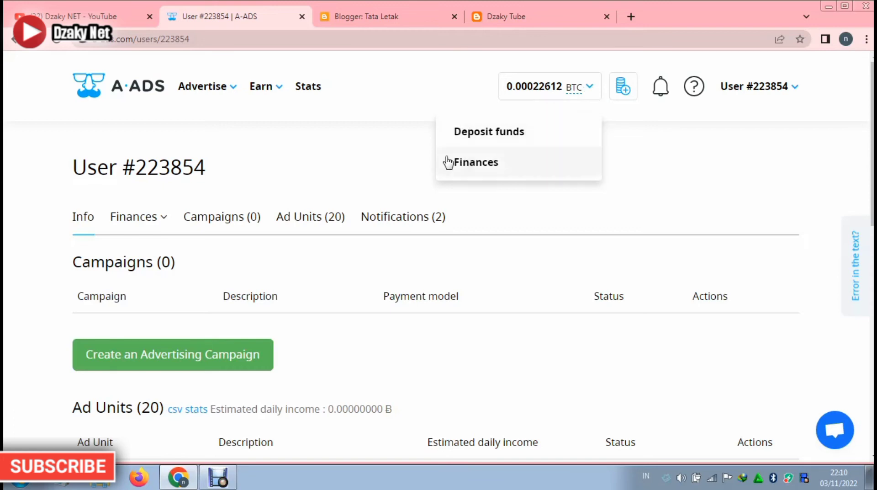
left_click(470, 165)
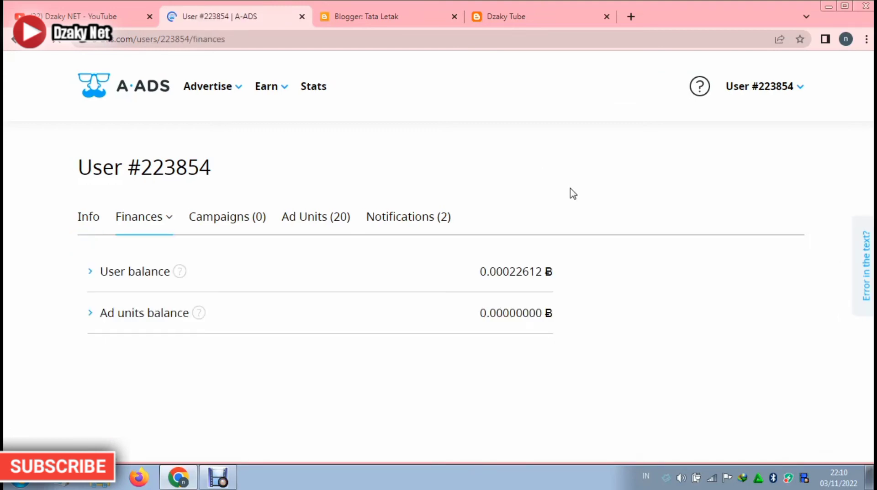
scroll(594, 201, "down", 4)
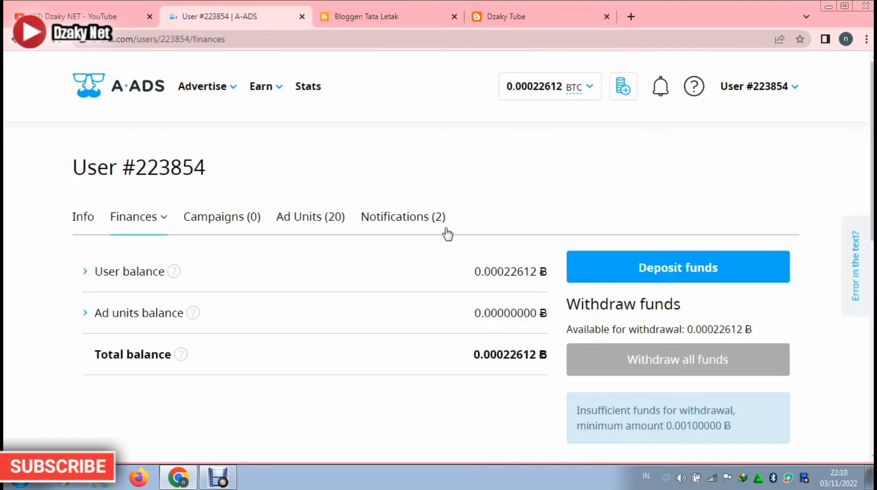
scroll(447, 233, "down", 1)
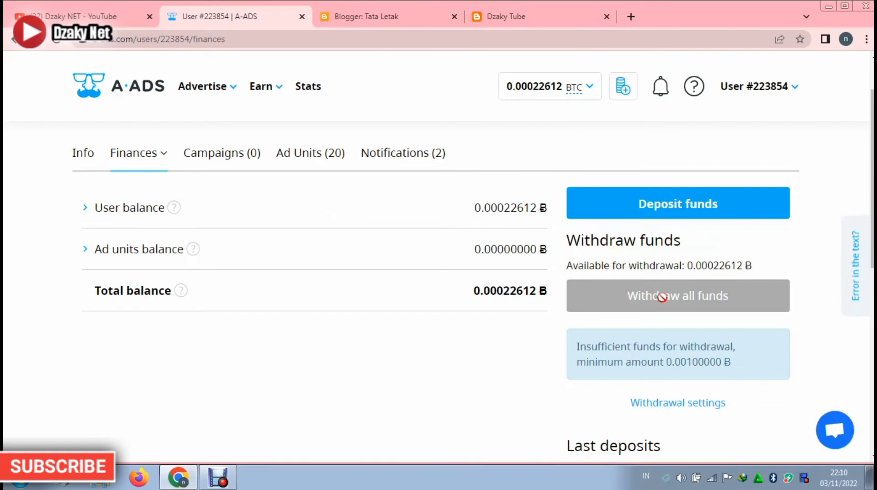
scroll(675, 303, "down", 1)
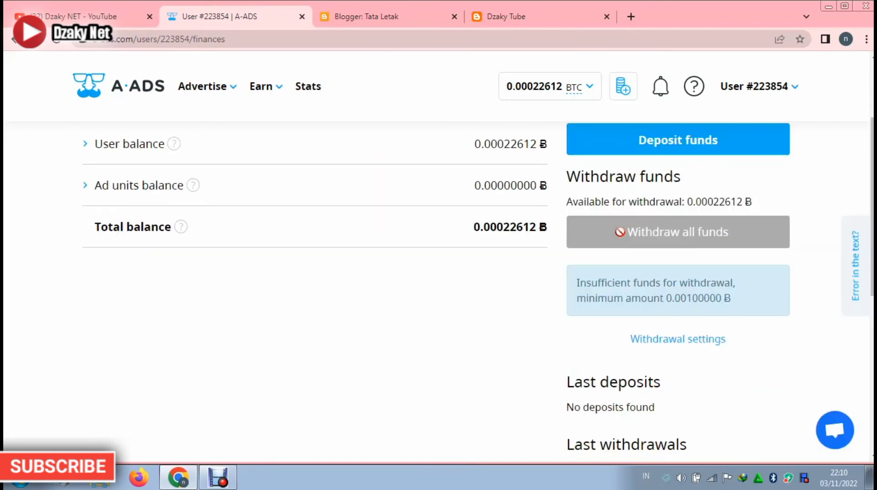
scroll(574, 217, "down", 5)
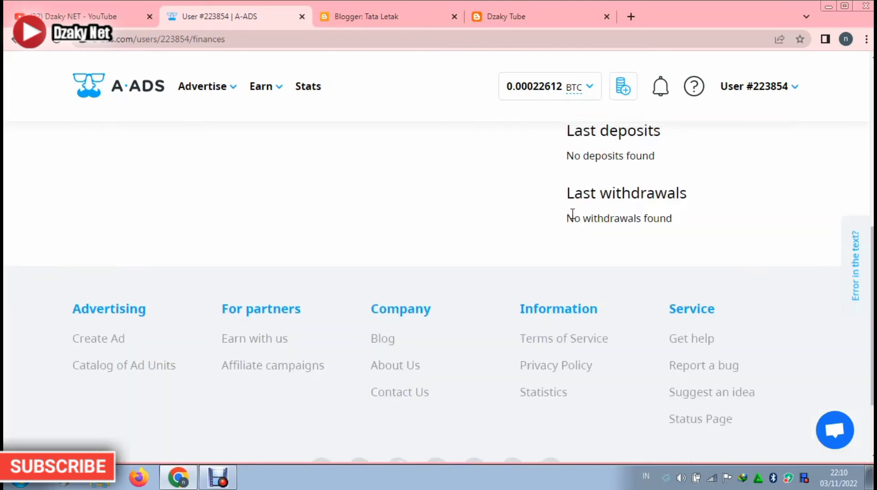
scroll(572, 213, "up", 8)
scroll(532, 211, "down", 3)
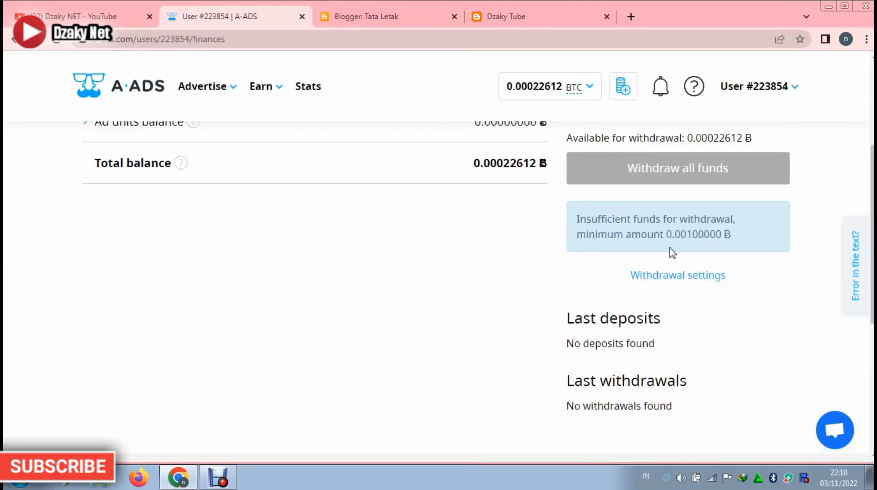